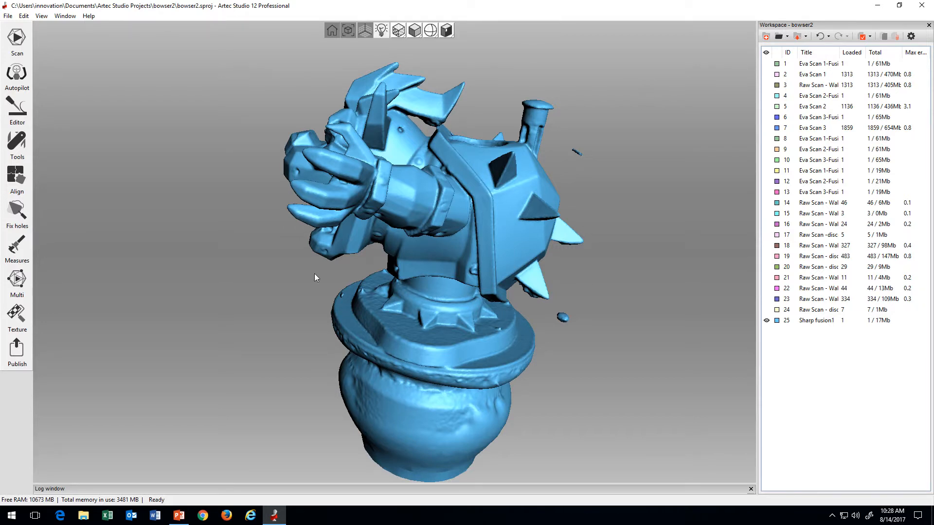
Step: Inspect the Sharp fusion1 model from several sides for stray geometry, and start the Defeature brush
left_click_drag(315, 277, 491, 311)
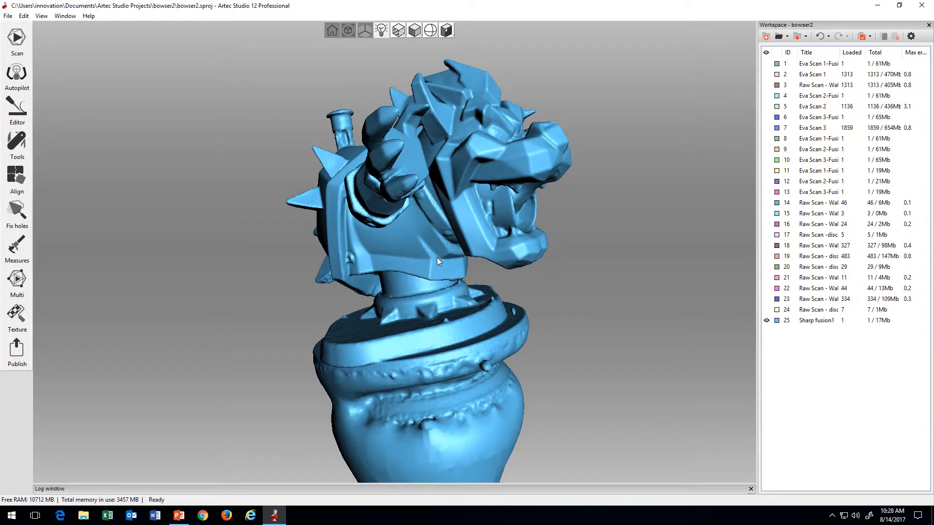
left_click_drag(391, 255, 363, 237)
left_click_drag(338, 208, 318, 177)
left_click_drag(330, 259, 281, 280)
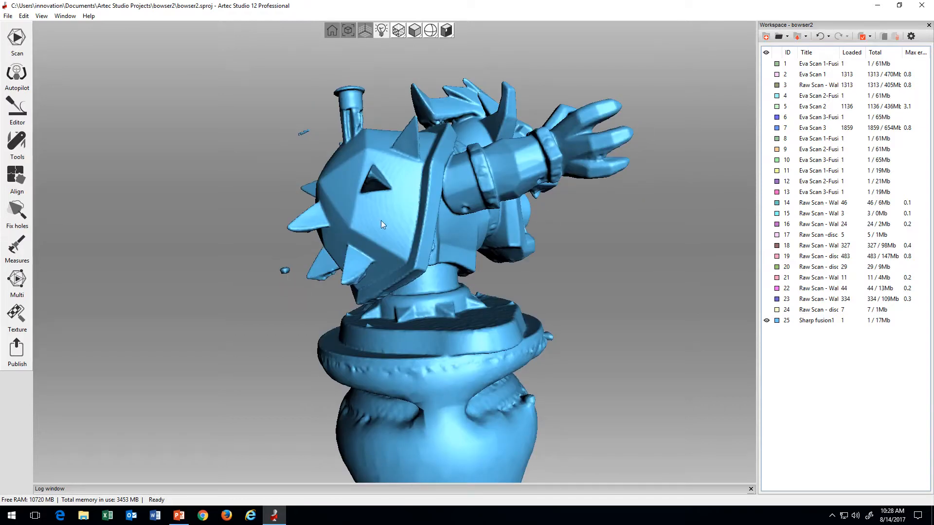
left_click_drag(382, 221, 439, 309)
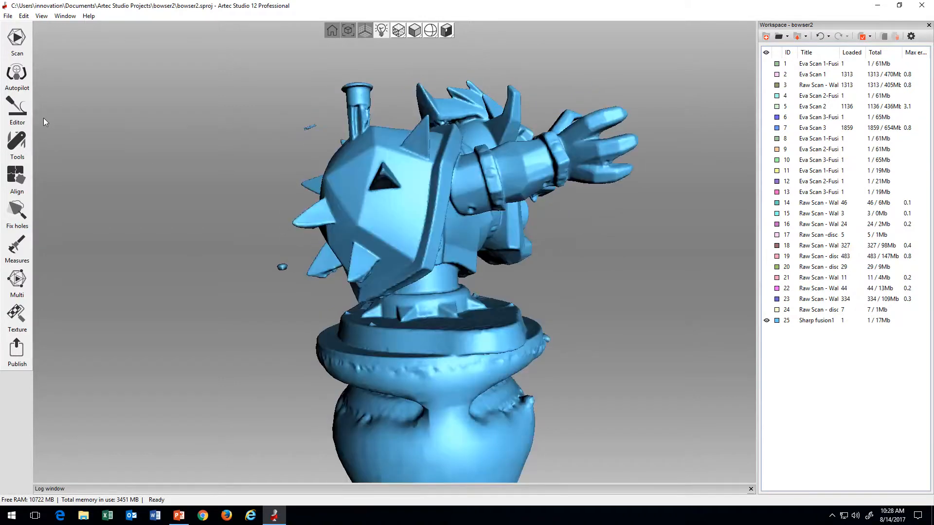
left_click(17, 117)
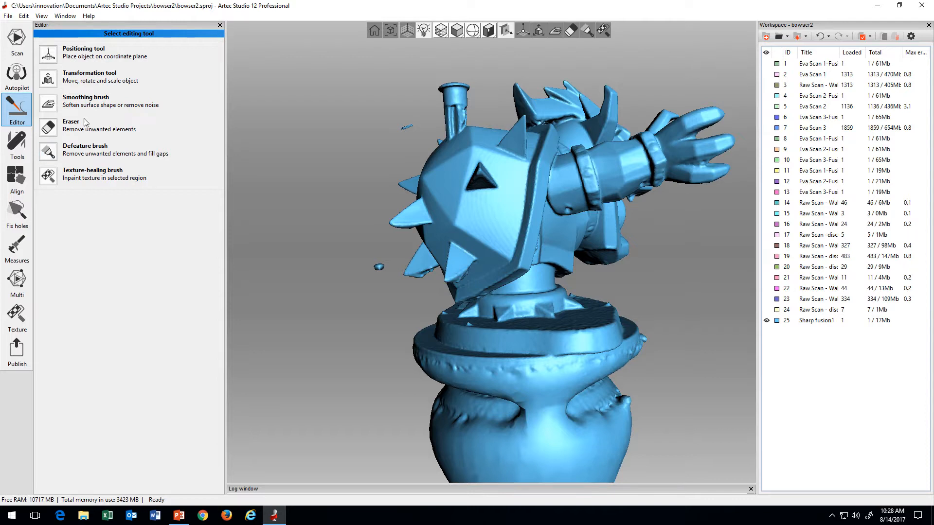
left_click(48, 152)
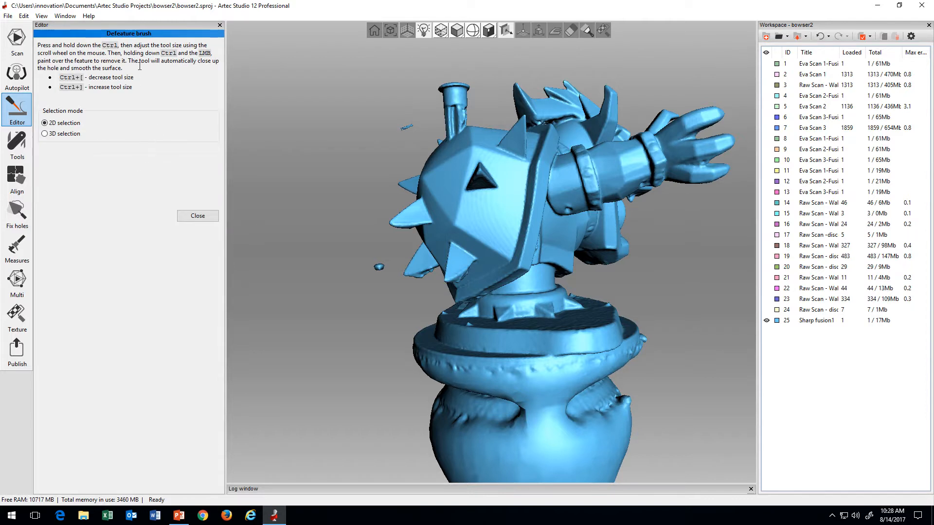
Step: Adjust the Defeature brush size and remove the small floating fragment beside the shell's lower spikes
left_click_drag(59, 78, 84, 81)
scroll(362, 235, "up", 3, "ctrl")
scroll(363, 235, "down", 5, "ctrl")
scroll(393, 251, "up", 8)
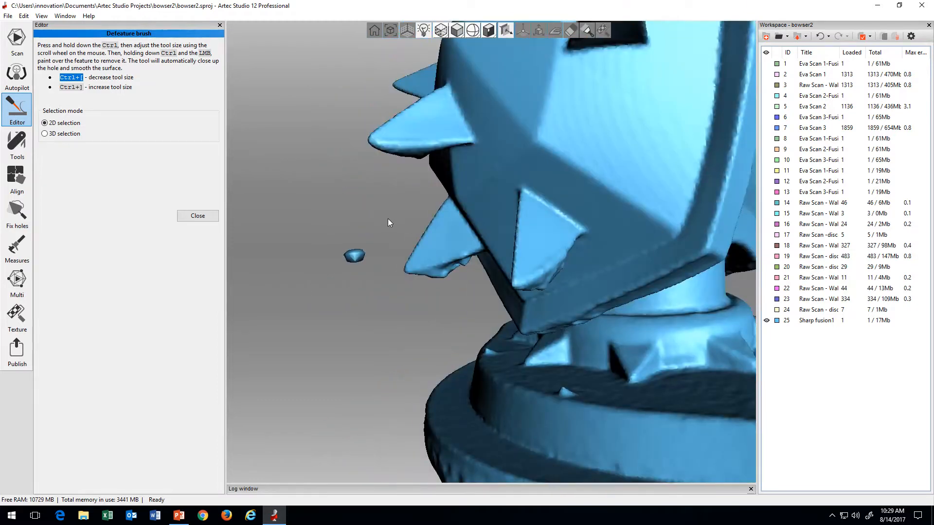
scroll(368, 205, "up", 1)
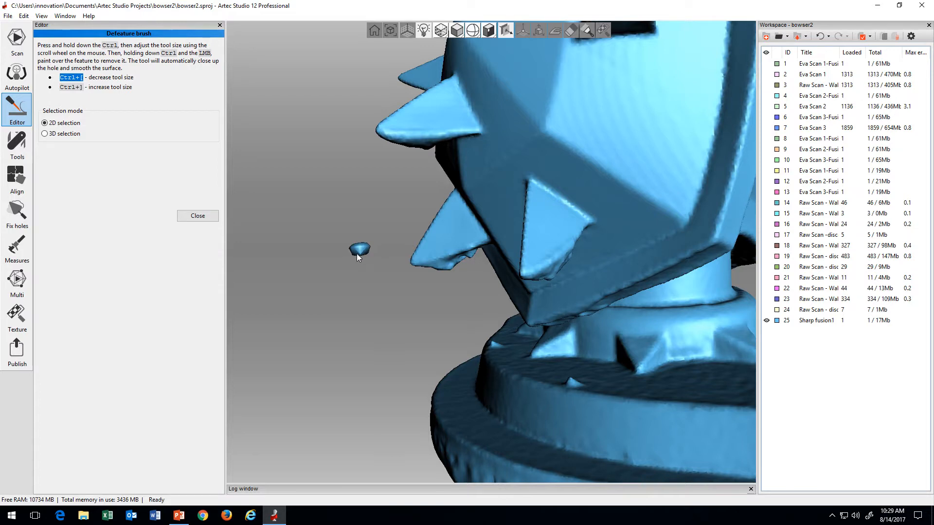
scroll(379, 297, "up", 1)
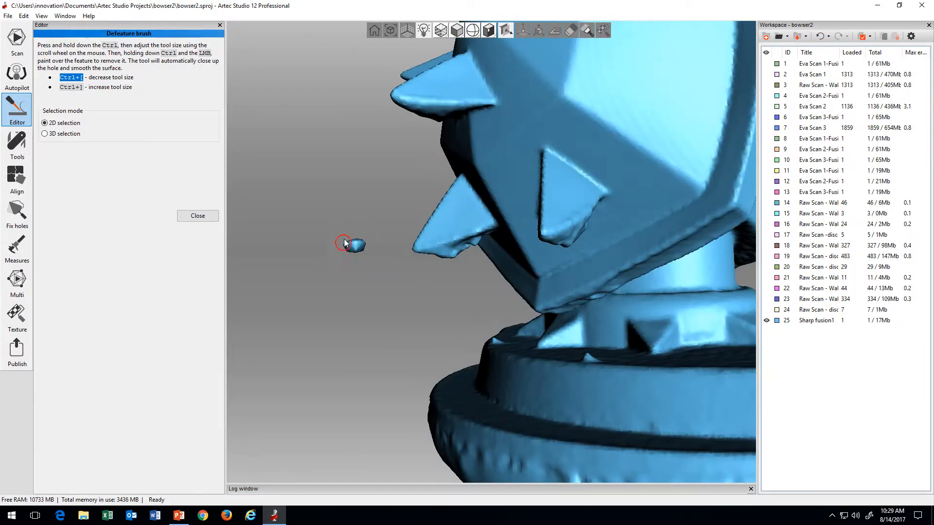
mouse_move(346, 231)
left_mouse_down("ctrl")
mouse_move(351, 265)
mouse_move(356, 241)
mouse_move(342, 245)
left_mouse_up("ctrl")
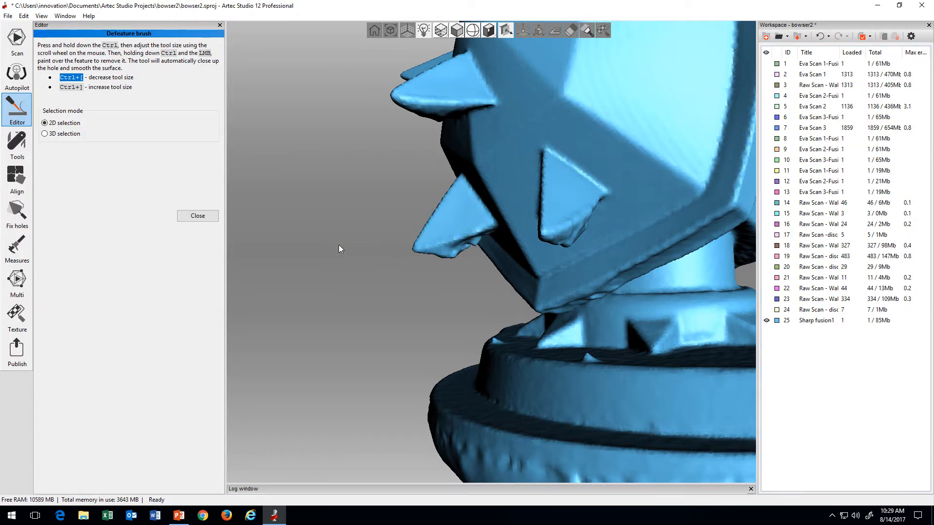
Step: Remove the thin floating fragment beside the pipe on top of the shell with the Defeature brush
left_click_drag(340, 213, 365, 275)
scroll(378, 244, "down", 5)
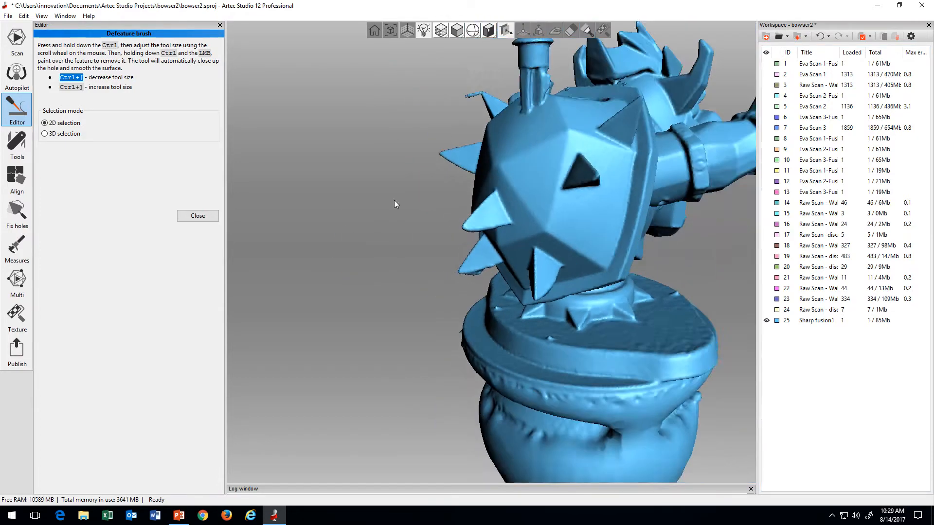
middle_click_drag(394, 200, 383, 249)
scroll(395, 257, "up", 6)
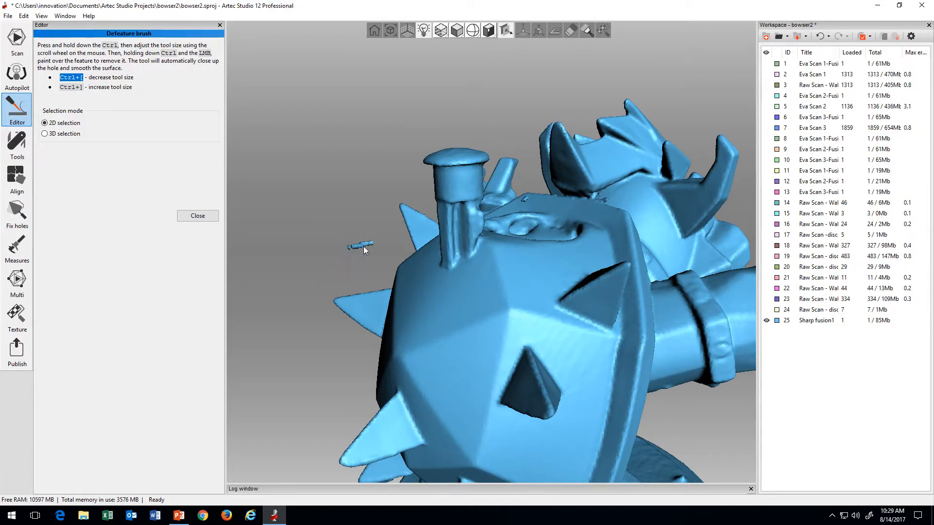
mouse_move(345, 264)
left_mouse_down()
mouse_move(344, 241)
mouse_move(359, 241)
mouse_move(346, 243)
left_mouse_up()
Step: Paint away the small bump on the shell's upper rim, behind the head
scroll(459, 244, "up", 5)
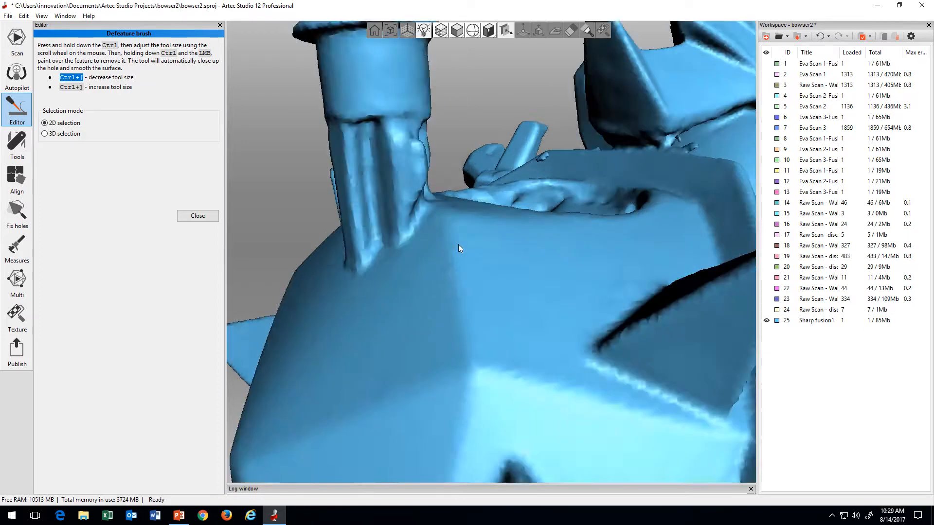
mouse_move(565, 189)
left_mouse_down()
mouse_move(509, 176)
mouse_move(527, 165)
left_mouse_up()
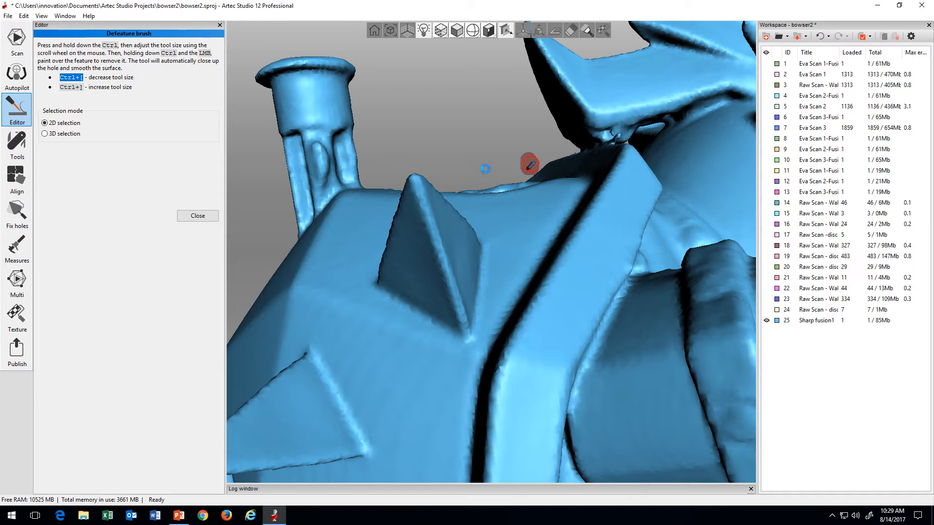
mouse_move(515, 173)
left_mouse_down()
mouse_move(566, 222)
mouse_move(520, 218)
mouse_move(557, 203)
left_mouse_up()
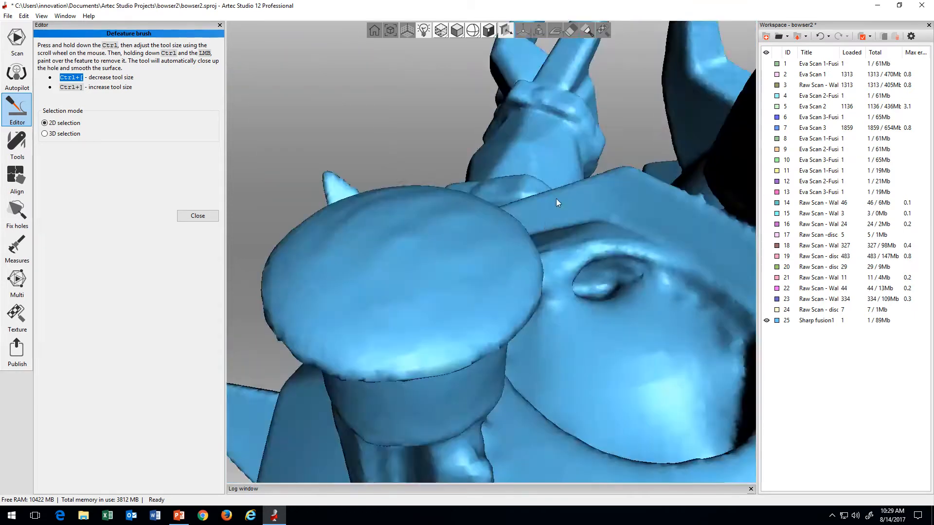
Step: Remove the stray bits between the hair and the shell rim at the back of the neck with the Defeature brush
scroll(572, 228, "down", 10)
mouse_move(581, 270)
left_mouse_down()
mouse_move(535, 281)
mouse_move(506, 266)
mouse_move(482, 283)
mouse_move(476, 267)
mouse_move(521, 294)
mouse_move(647, 313)
mouse_move(544, 262)
mouse_move(629, 232)
left_mouse_up()
scroll(506, 265, "up", 5)
scroll(470, 259, "up", 5)
scroll(665, 185, "down", 5)
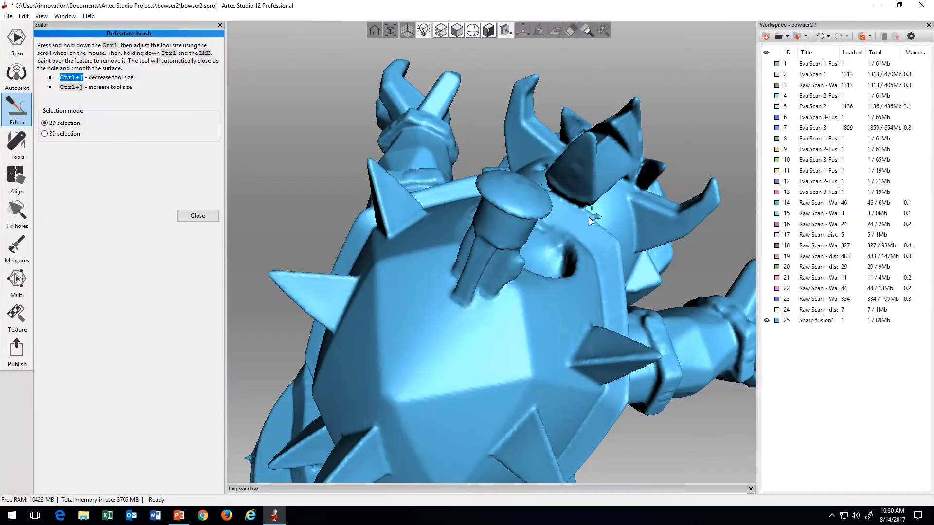
scroll(596, 216, "up", 4)
mouse_move(685, 160)
middle_mouse_down()
mouse_move(529, 238)
mouse_move(478, 252)
mouse_move(455, 299)
middle_mouse_up()
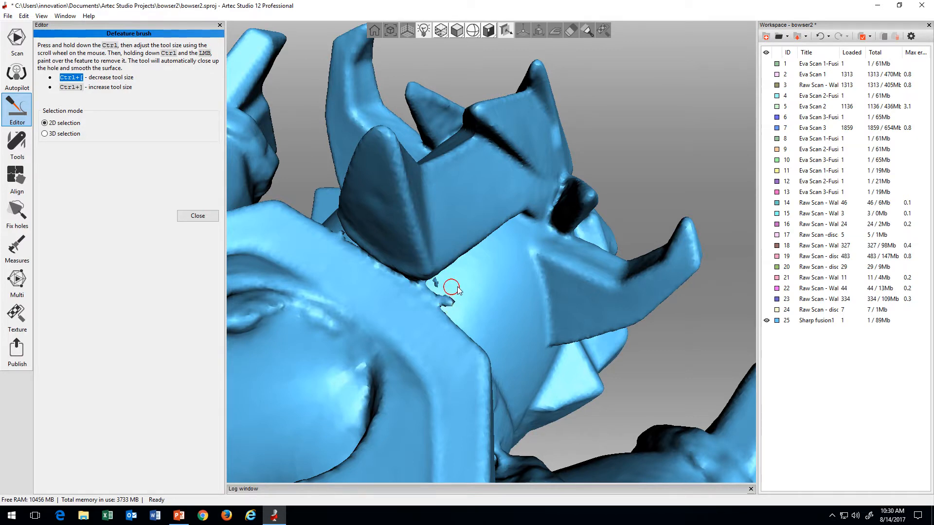
left_click_drag(441, 306, 437, 288, "ctrl")
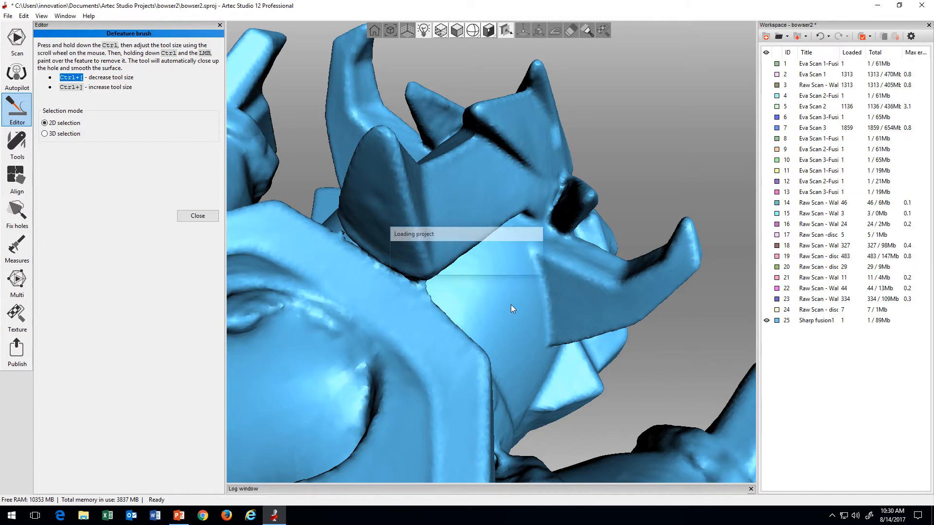
Step: Try the Defeature brush on the seam beside the tongue inside the mouth, undoing strokes between attempts
scroll(513, 306, "down", 5)
mouse_move(515, 307)
left_mouse_down()
mouse_move(510, 334)
mouse_move(483, 332)
left_mouse_up()
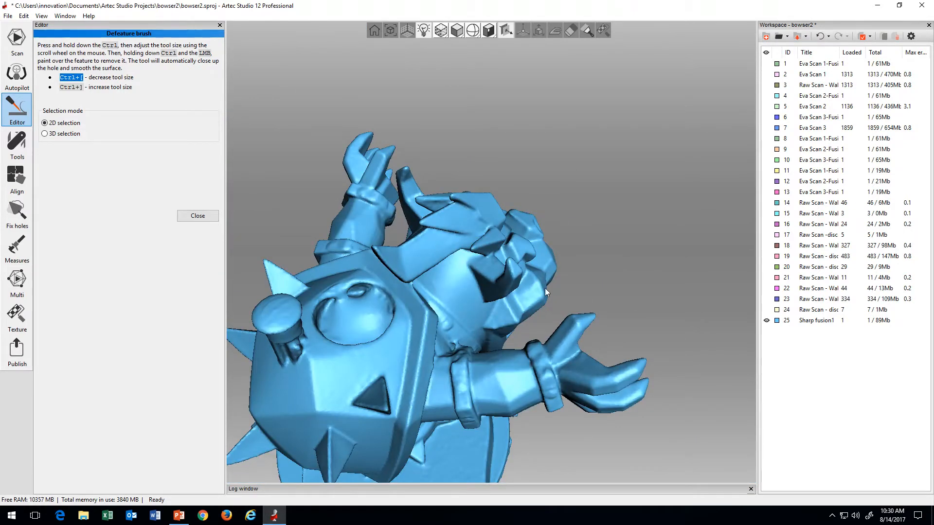
mouse_move(544, 289)
left_mouse_down()
mouse_move(536, 339)
mouse_move(613, 244)
mouse_move(598, 320)
mouse_move(500, 315)
mouse_move(571, 310)
mouse_move(626, 219)
mouse_move(497, 228)
mouse_move(441, 267)
mouse_move(469, 220)
mouse_move(441, 211)
mouse_move(443, 273)
left_mouse_up()
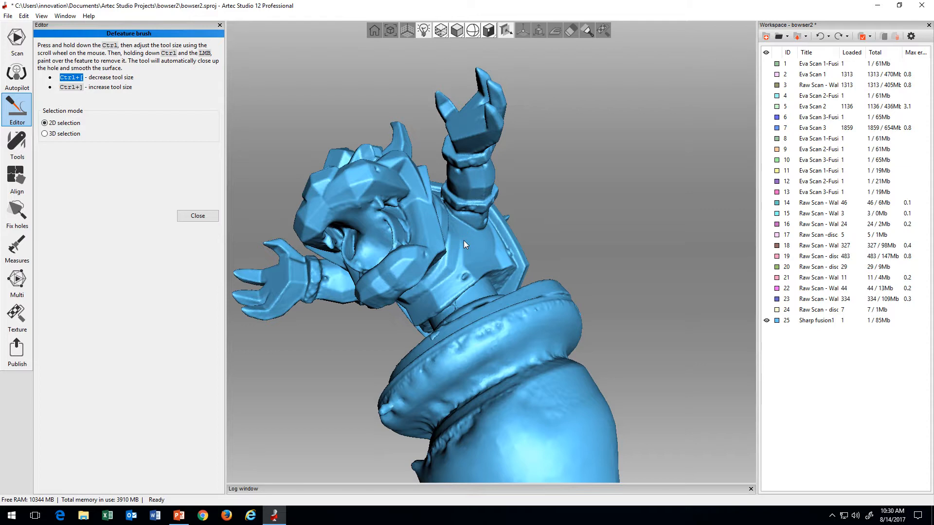
scroll(421, 229, "up", 3)
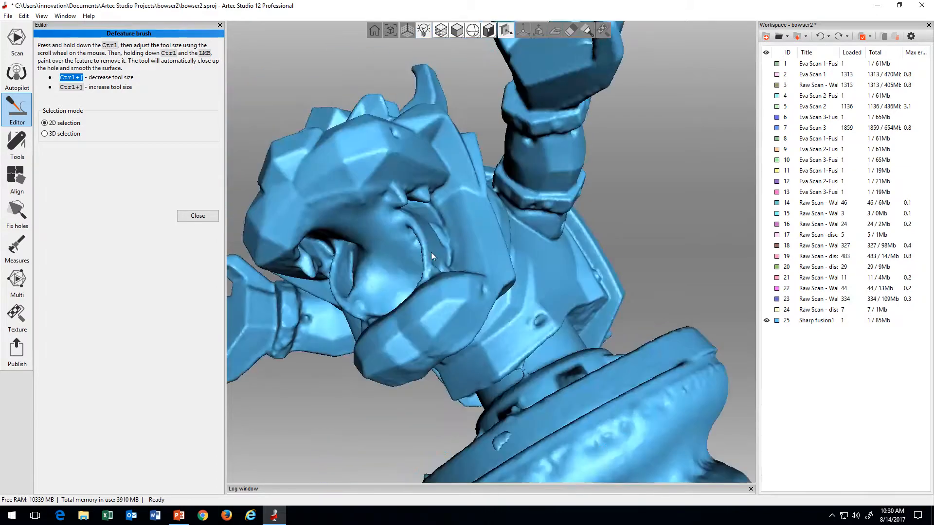
left_click(381, 224, "ctrl")
key("ctrl+z")
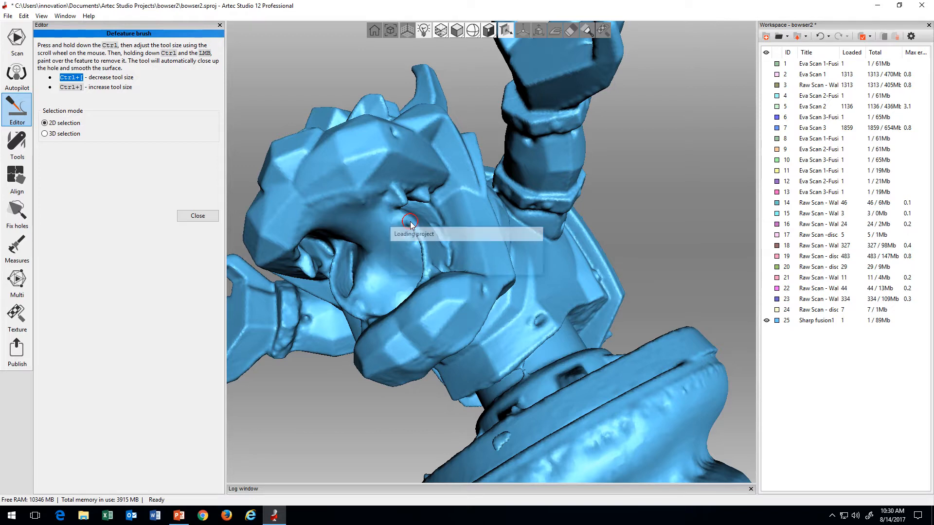
left_click(411, 222, "ctrl")
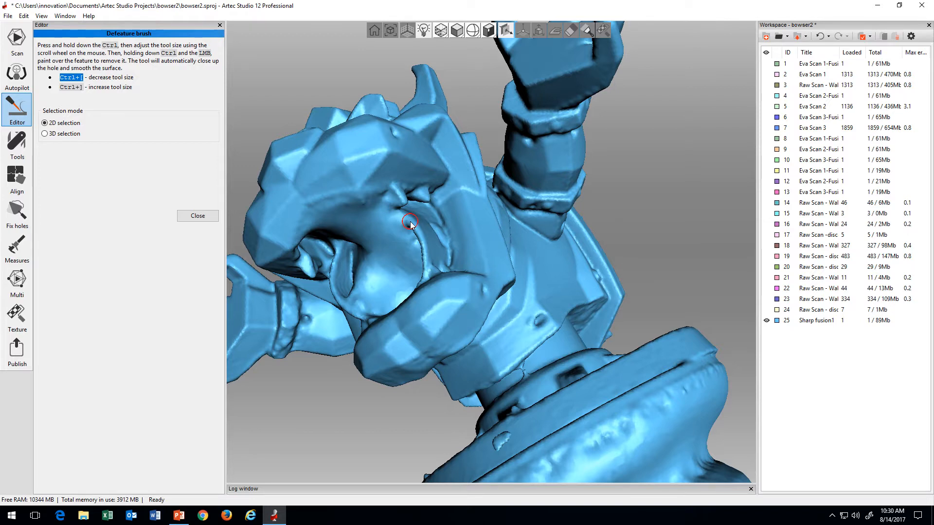
key("ctrl+z")
left_click(410, 223, "ctrl")
mouse_move(416, 223)
middle_mouse_down()
mouse_move(414, 203)
mouse_move(448, 209)
middle_mouse_up()
scroll(414, 204, "up", 4)
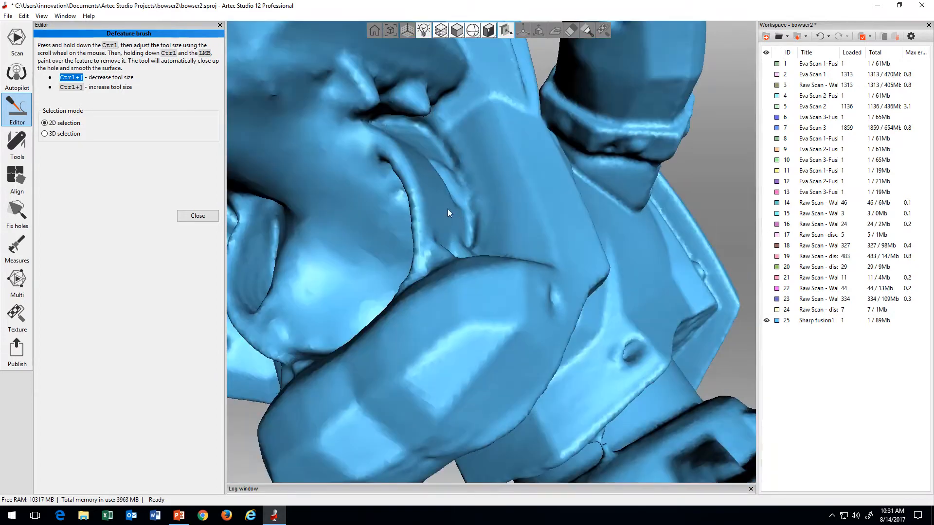
Step: Try smoothing the surface near the teeth inside the mouth, compare it by undoing and redoing, and undo the mouth edits
left_click(333, 130, "ctrl")
key("ctrl+y")
key("ctrl+y")
key("ctrl+y")
key("ctrl+z")
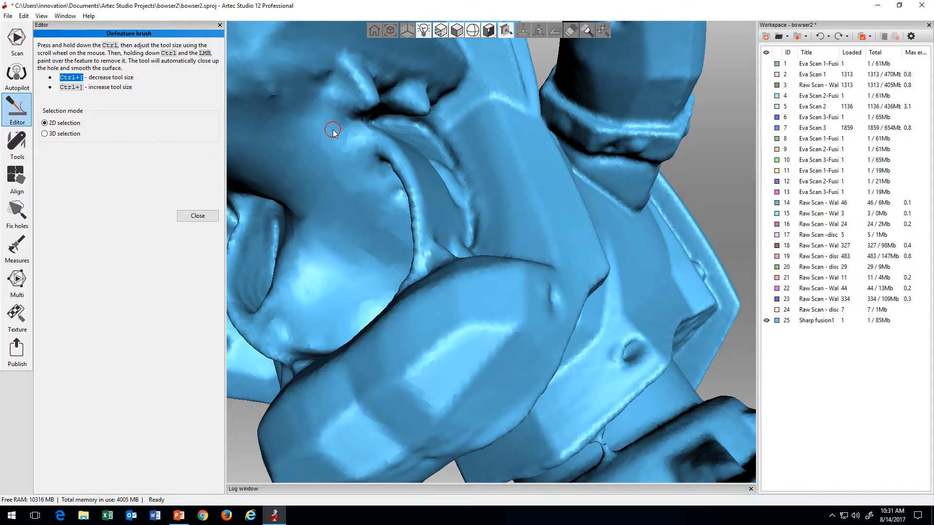
key("ctrl+y")
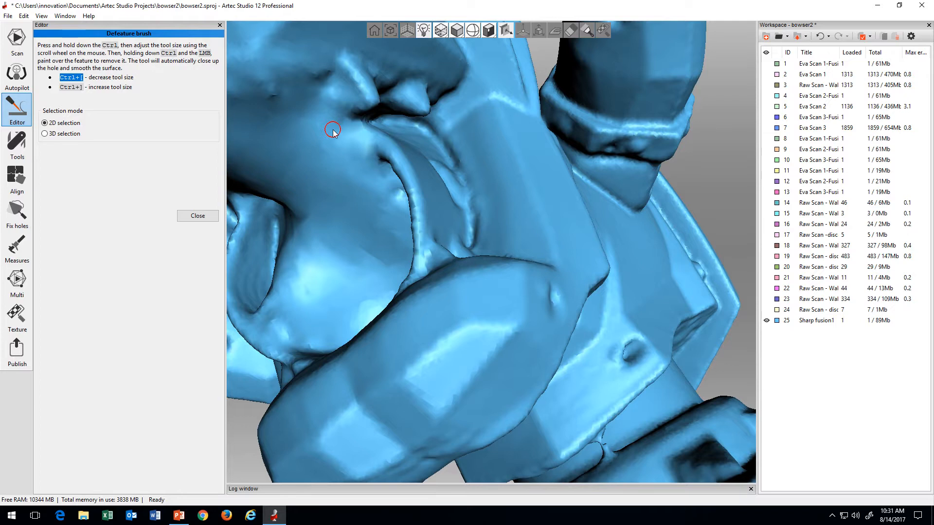
key("ctrl+z")
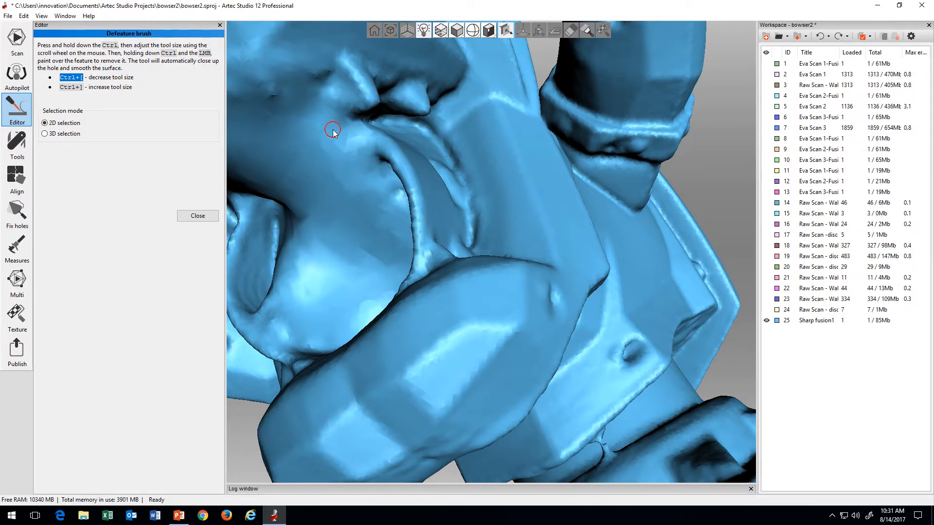
key("ctrl+y")
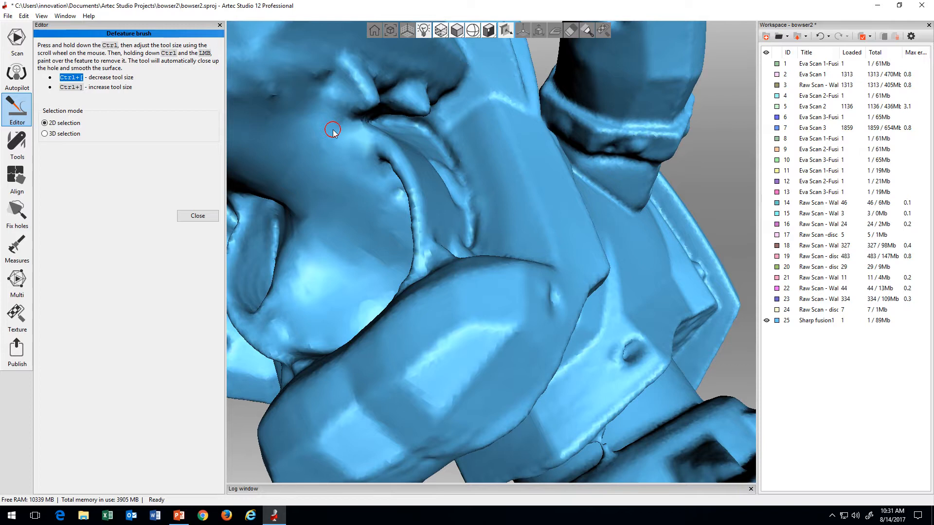
key("ctrl+z")
key("ctrl+z")
Step: Paint over the protruding fragment under the rear tip of the hair, next to the shell rim, to remove it
left_click_drag(343, 130, 603, 286)
scroll(519, 286, "down", 10)
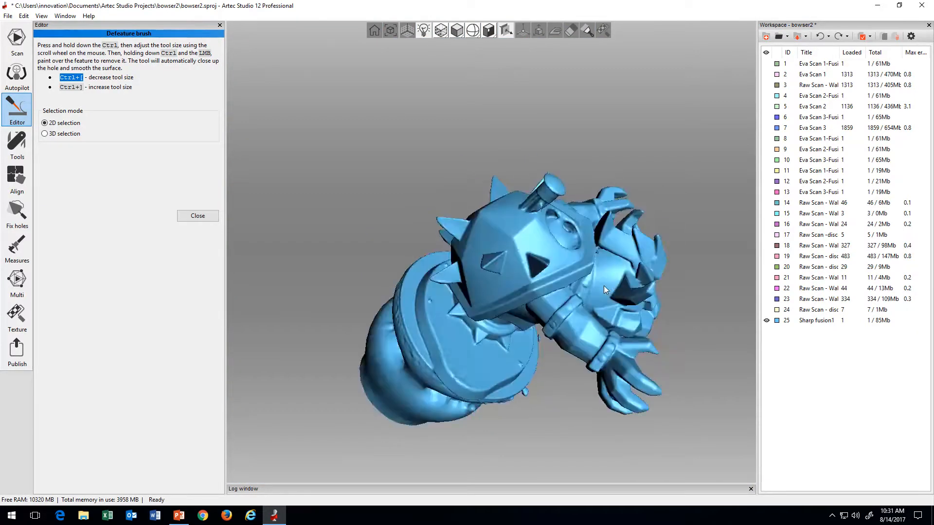
scroll(603, 285, "up", 10)
left_click_drag(641, 217, 394, 165)
scroll(370, 269, "up", 3)
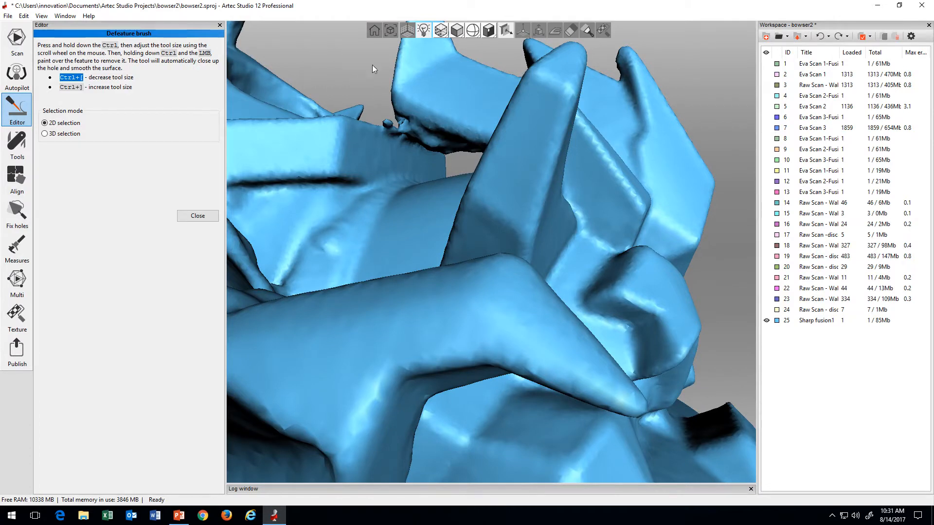
scroll(391, 125, "up", 3)
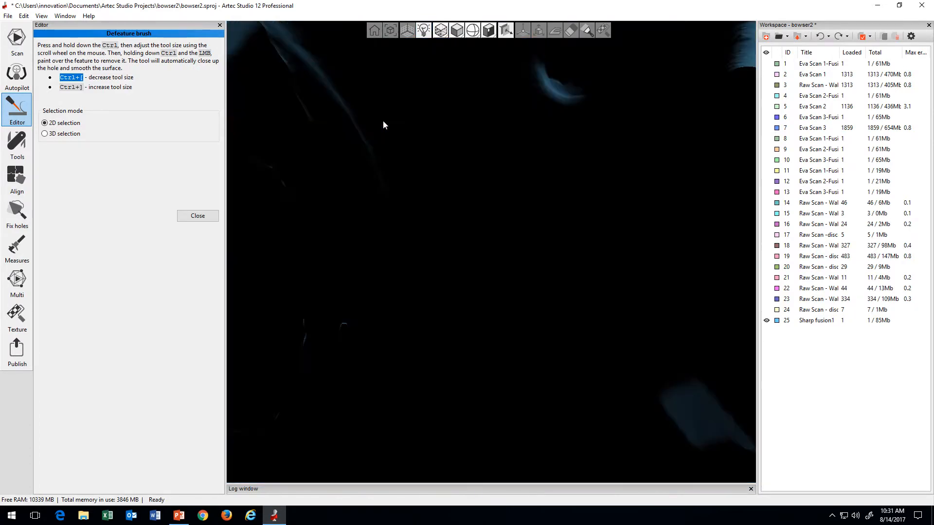
left_click_drag(374, 66, 446, 166)
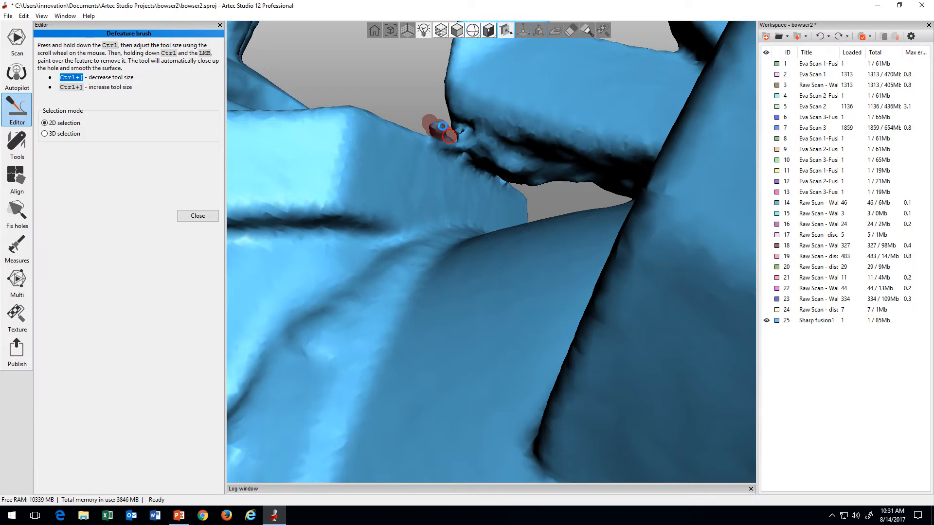
mouse_move(443, 126)
left_mouse_down("ctrl")
mouse_move(474, 245)
mouse_move(421, 200)
left_mouse_up("ctrl")
Step: Brush away the remaining small curl of stray mesh in the gap under the hair's rear edge
left_click_drag(342, 133, 315, 118)
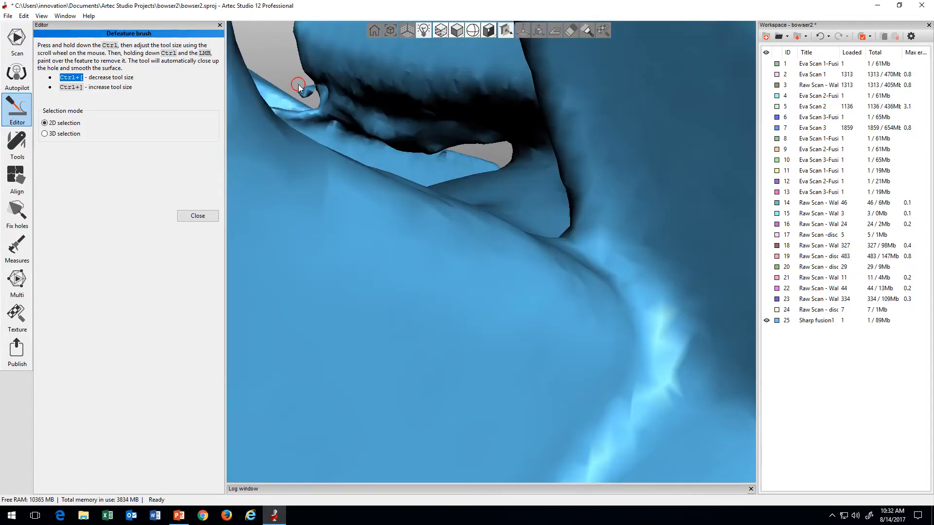
left_click_drag(294, 79, 311, 96, "ctrl")
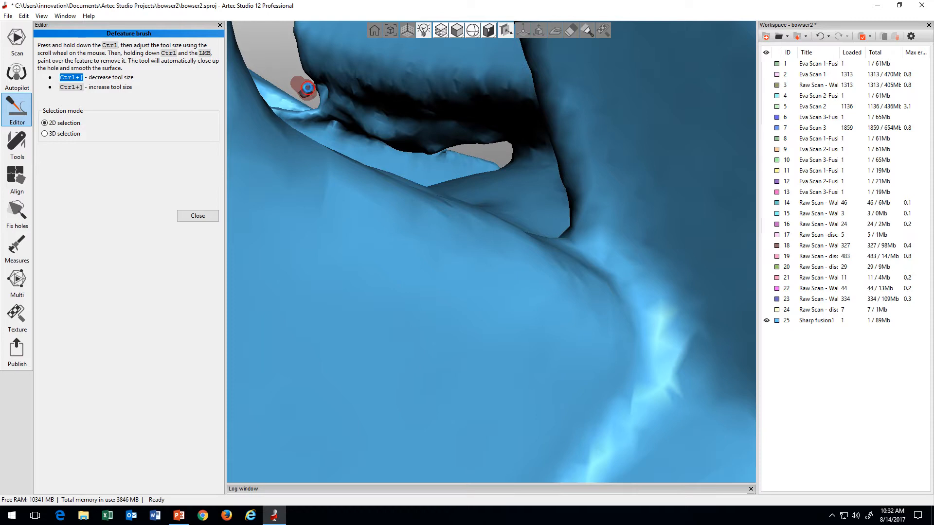
scroll(329, 109, "down", 10)
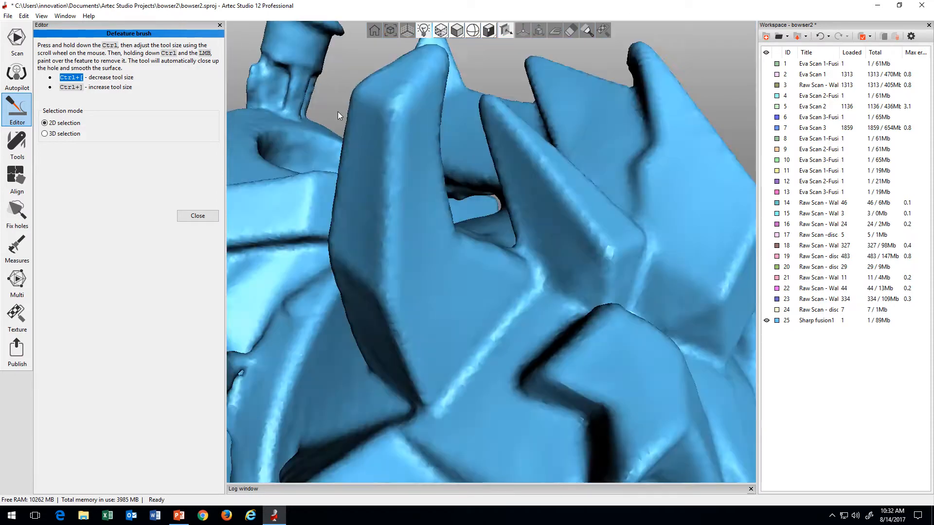
left_click_drag(363, 158, 469, 221)
mouse_move(544, 246)
left_mouse_down()
mouse_move(549, 226)
mouse_move(557, 271)
mouse_move(535, 236)
mouse_move(529, 249)
left_mouse_up()
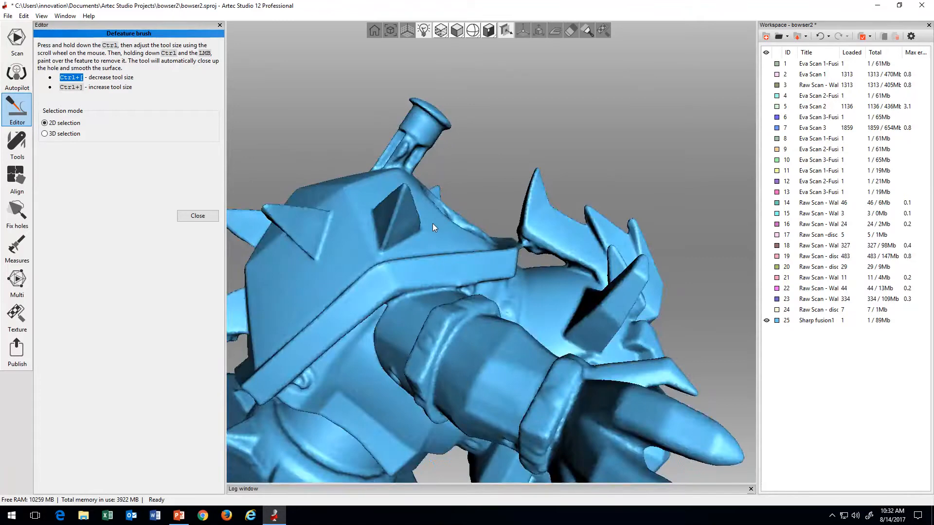
Step: Paint the Defeature brush along the ragged underside of the lower rear spike on the shell
left_click_drag(433, 223, 483, 280)
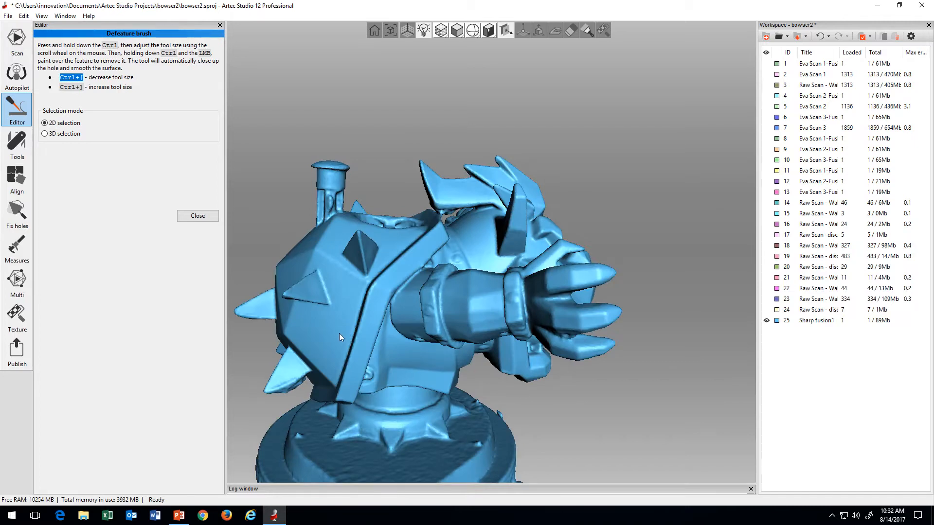
right_click_drag(340, 334, 397, 312)
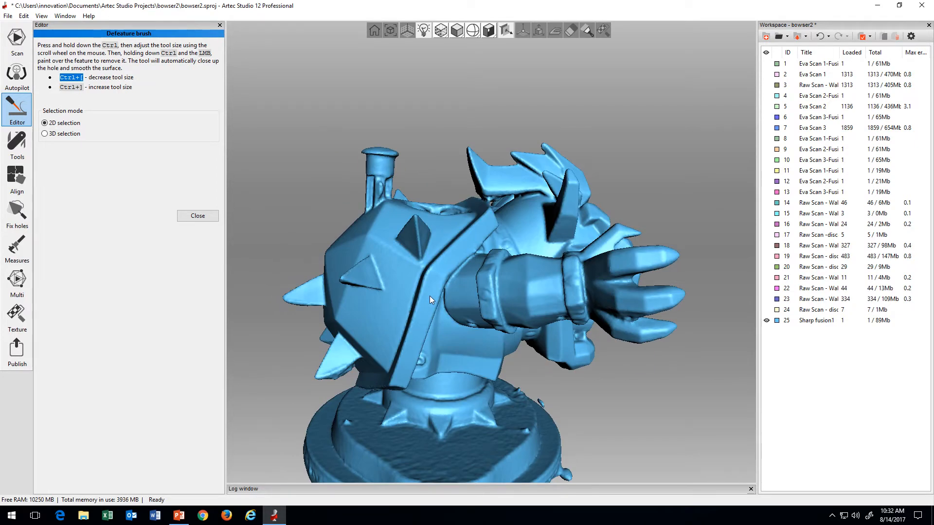
mouse_move(430, 297)
left_mouse_down()
mouse_move(430, 307)
mouse_move(466, 321)
mouse_move(445, 329)
mouse_move(346, 324)
left_mouse_up()
scroll(347, 324, "up", 3)
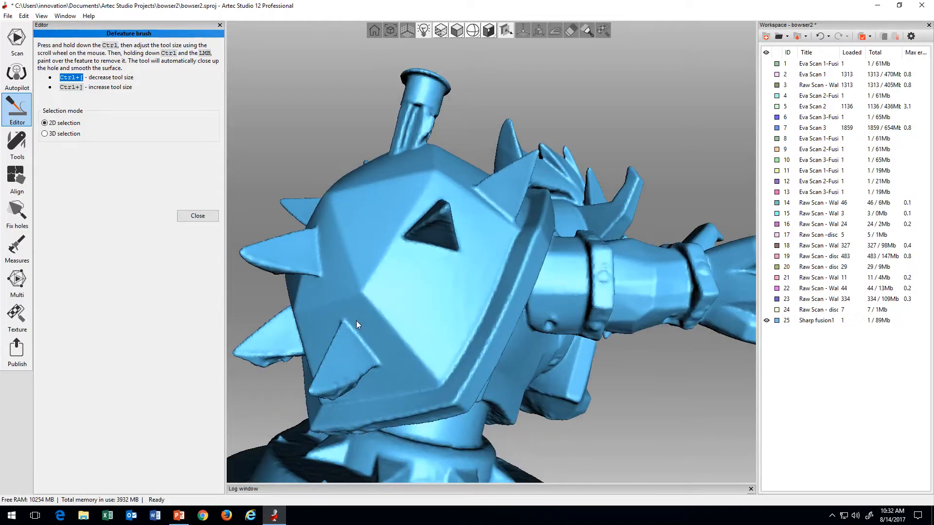
middle_click_drag(356, 320, 411, 290)
scroll(345, 319, "up", 5)
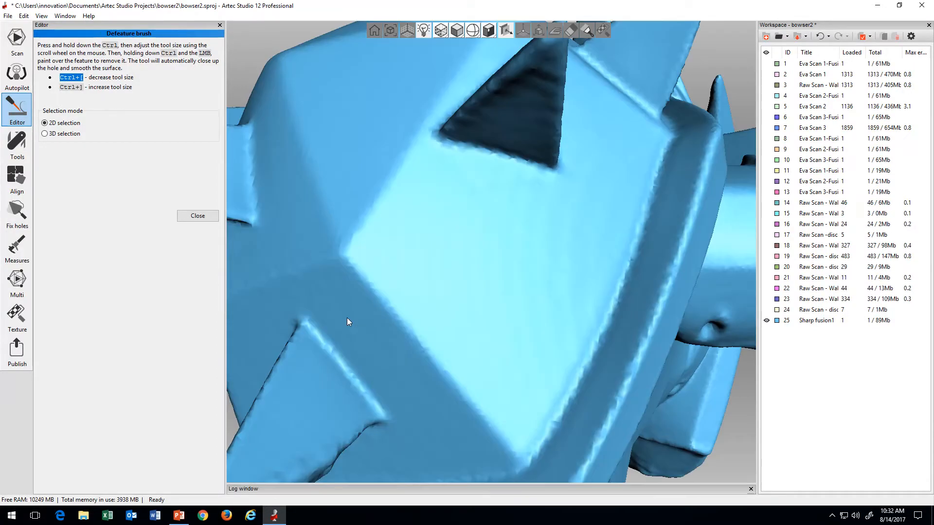
scroll(350, 319, "down", 3)
middle_click_drag(352, 319, 418, 299)
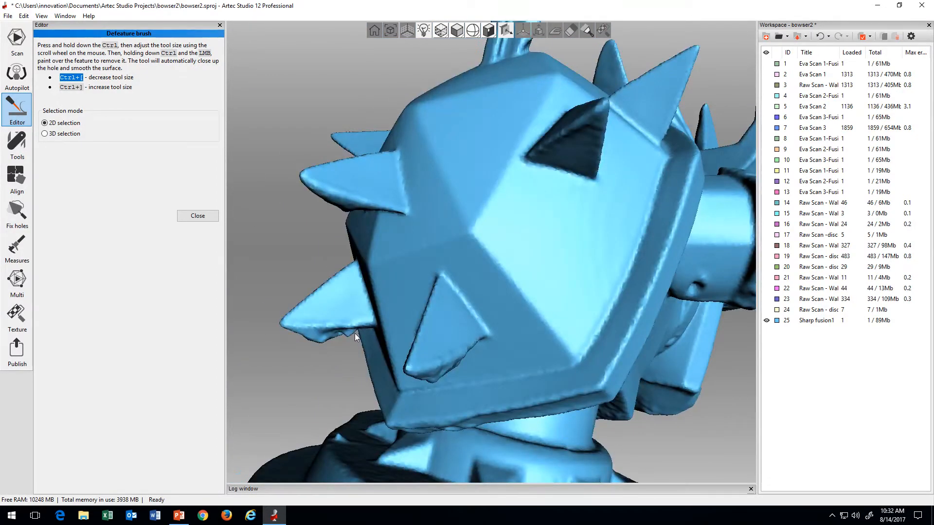
mouse_move(349, 337)
left_mouse_down()
mouse_move(323, 340)
mouse_move(347, 335)
left_mouse_up()
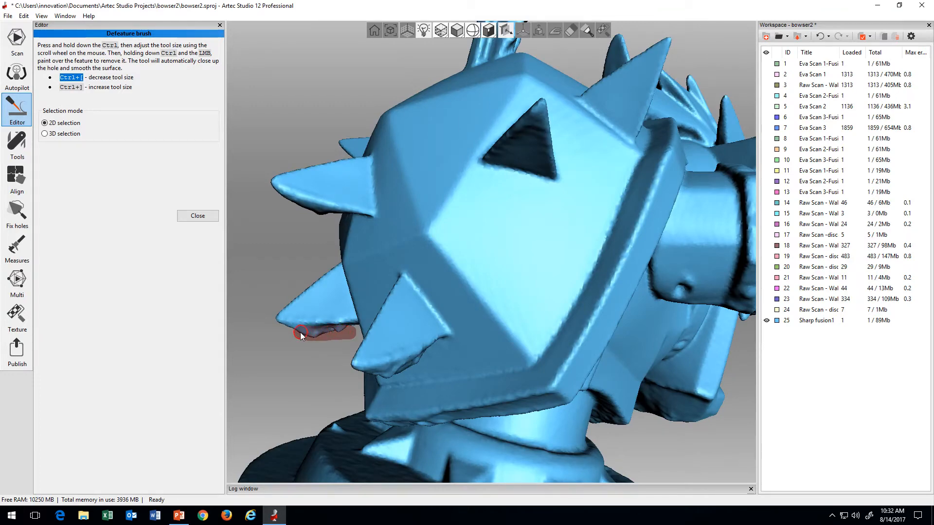
left_click_drag(289, 335, 281, 334, "ctrl")
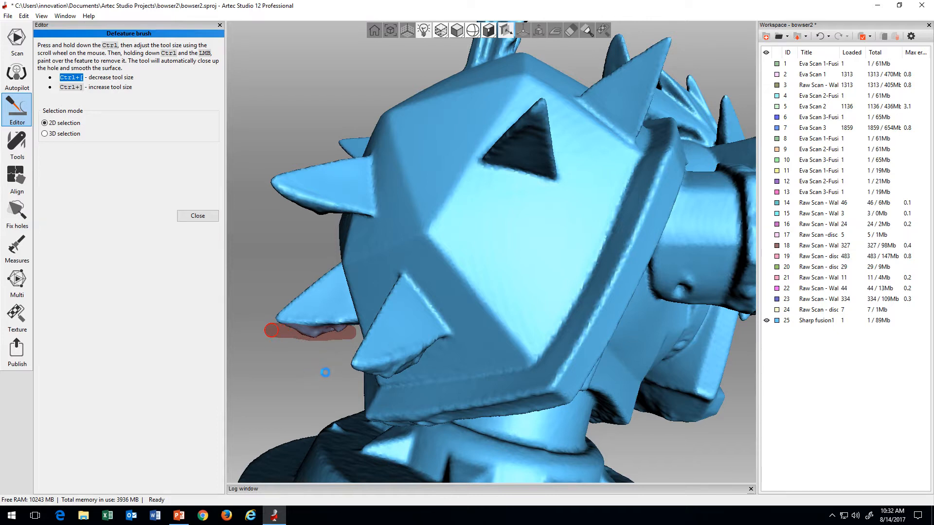
Step: From the opposite side of the shell, brush away the rough mesh along the underside of the low protruding spike
mouse_move(326, 373)
left_mouse_down()
mouse_move(418, 283)
mouse_move(414, 292)
mouse_move(416, 279)
mouse_move(634, 324)
mouse_move(677, 305)
mouse_move(642, 300)
mouse_move(685, 283)
mouse_move(682, 252)
mouse_move(698, 271)
mouse_move(665, 266)
left_mouse_up()
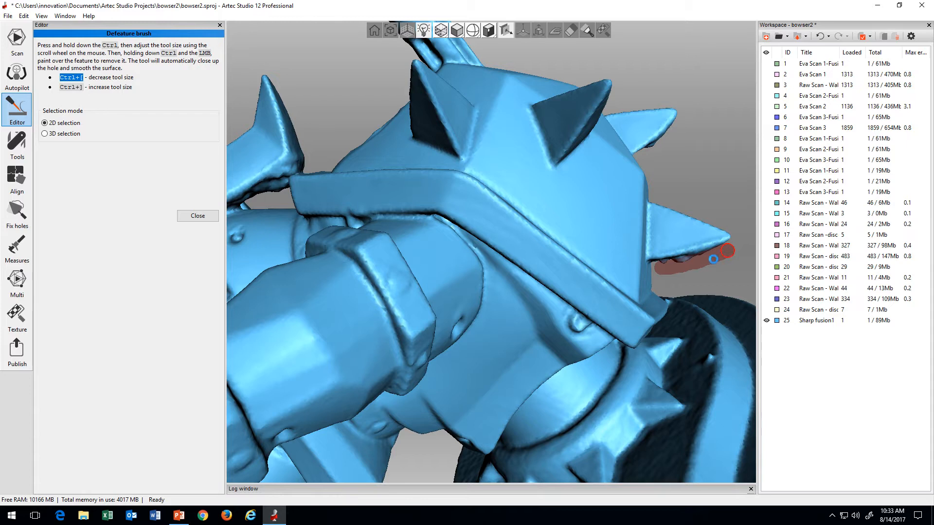
mouse_move(727, 250)
left_mouse_down("ctrl")
mouse_move(705, 265)
mouse_move(654, 188)
mouse_move(608, 262)
mouse_move(507, 276)
mouse_move(663, 210)
mouse_move(518, 178)
left_mouse_up("ctrl")
scroll(475, 241, "up", 5)
scroll(487, 247, "down", 9)
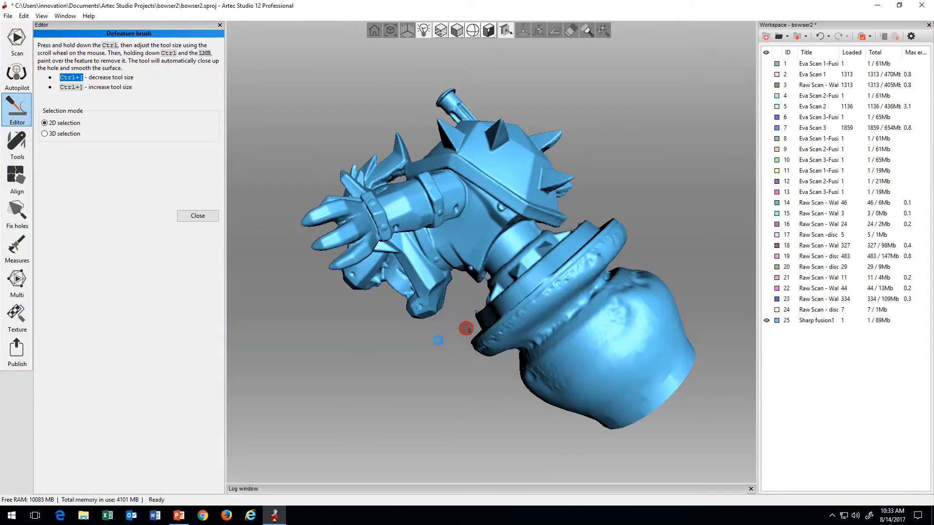
Step: Remove a horizontal band of the pedestal directly below the round base disc with the Defeature brush to separate the lower part
mouse_move(492, 343)
left_mouse_down()
mouse_move(494, 363)
mouse_move(637, 267)
mouse_move(438, 326)
mouse_move(612, 275)
mouse_move(529, 332)
mouse_move(578, 319)
mouse_move(503, 320)
mouse_move(536, 338)
mouse_move(501, 342)
mouse_move(528, 270)
mouse_move(483, 278)
mouse_move(525, 254)
mouse_move(520, 247)
mouse_move(514, 273)
mouse_move(493, 242)
left_mouse_up()
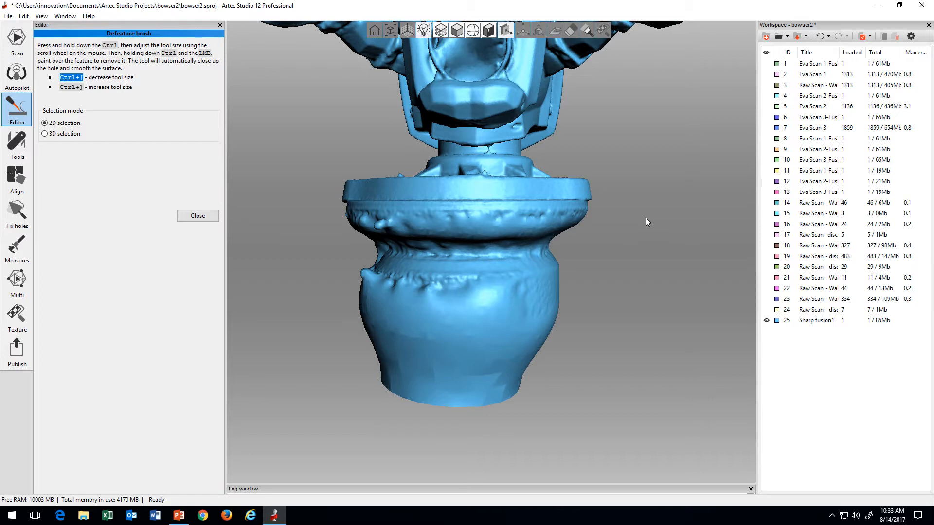
mouse_move(499, 210)
left_mouse_down()
mouse_move(500, 218)
mouse_move(498, 206)
left_mouse_up()
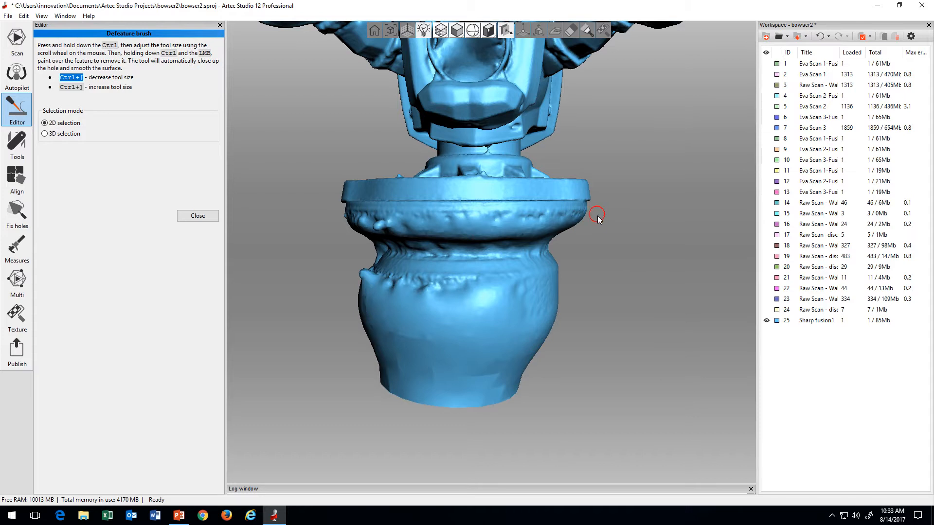
left_click_drag(615, 212, 315, 214, "ctrl")
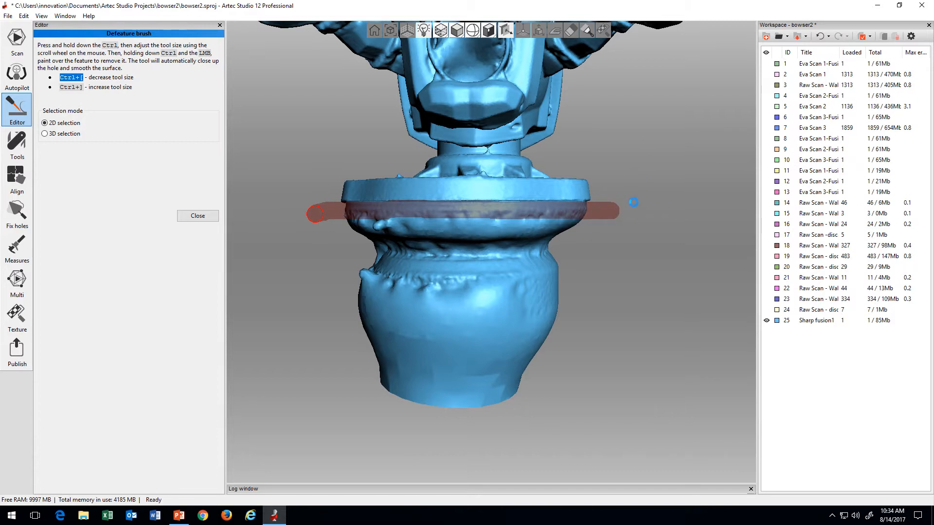
left_click_drag(315, 213, 316, 214, "ctrl")
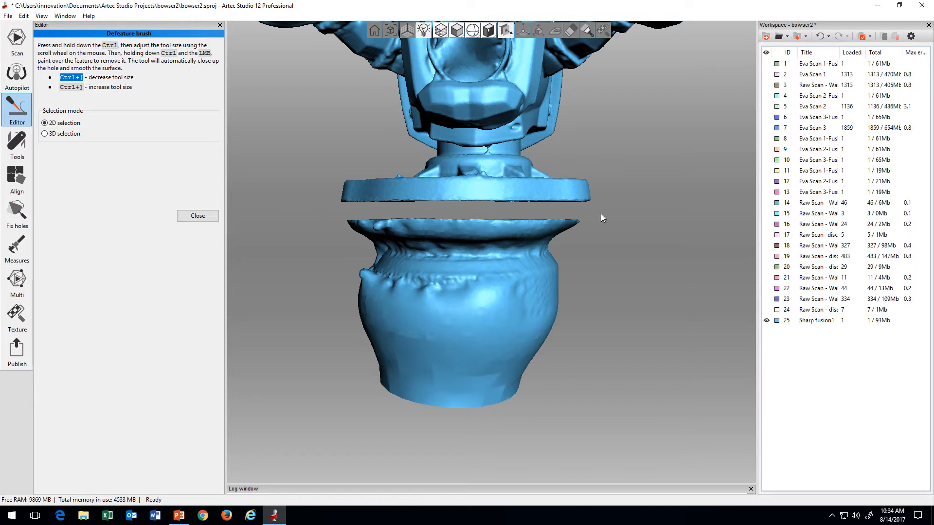
Step: Paint over the entire detached pedestal below the base disc to remove it, and inspect the remaining model
mouse_move(582, 223)
left_mouse_down("ctrl")
mouse_move(348, 227)
mouse_move(576, 217)
mouse_move(493, 235)
left_mouse_up("ctrl")
mouse_move(378, 239)
left_mouse_down("ctrl")
mouse_move(528, 248)
mouse_move(314, 262)
mouse_move(259, 289)
mouse_move(259, 367)
mouse_move(457, 411)
mouse_move(581, 351)
mouse_move(494, 332)
mouse_move(552, 317)
mouse_move(309, 298)
left_mouse_up("ctrl")
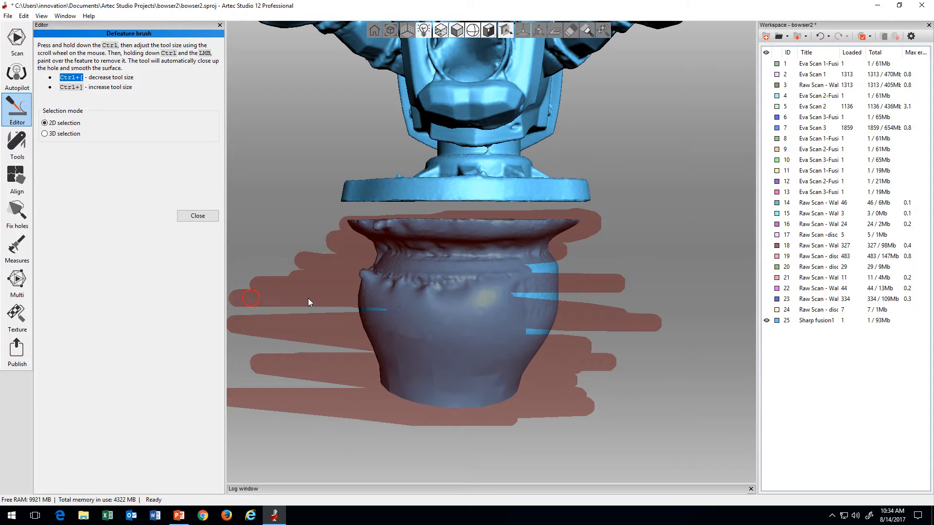
mouse_move(414, 310)
left_mouse_down("ctrl")
mouse_move(497, 341)
mouse_move(487, 275)
mouse_move(501, 255)
left_mouse_up("ctrl")
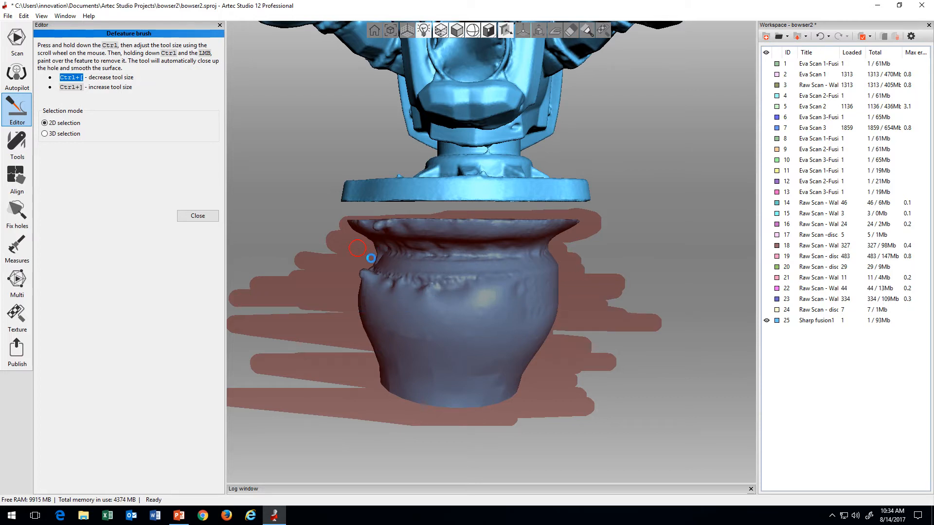
scroll(412, 287, "down", 3)
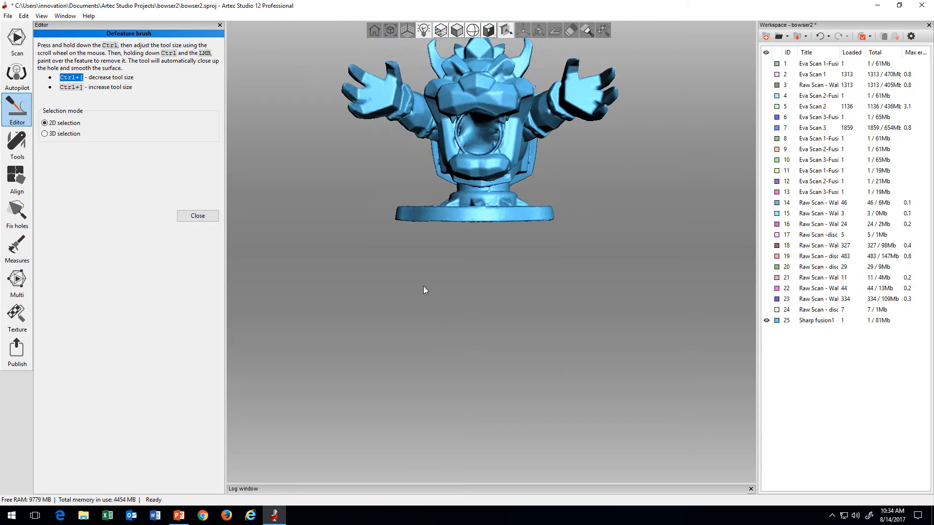
mouse_move(424, 286)
left_mouse_down()
mouse_move(457, 300)
mouse_move(434, 275)
mouse_move(454, 281)
mouse_move(471, 314)
mouse_move(460, 316)
mouse_move(450, 276)
mouse_move(465, 208)
mouse_move(365, 170)
mouse_move(311, 172)
mouse_move(382, 223)
left_mouse_up()
scroll(489, 276, "up", 4)
left_click_drag(429, 241, 341, 254)
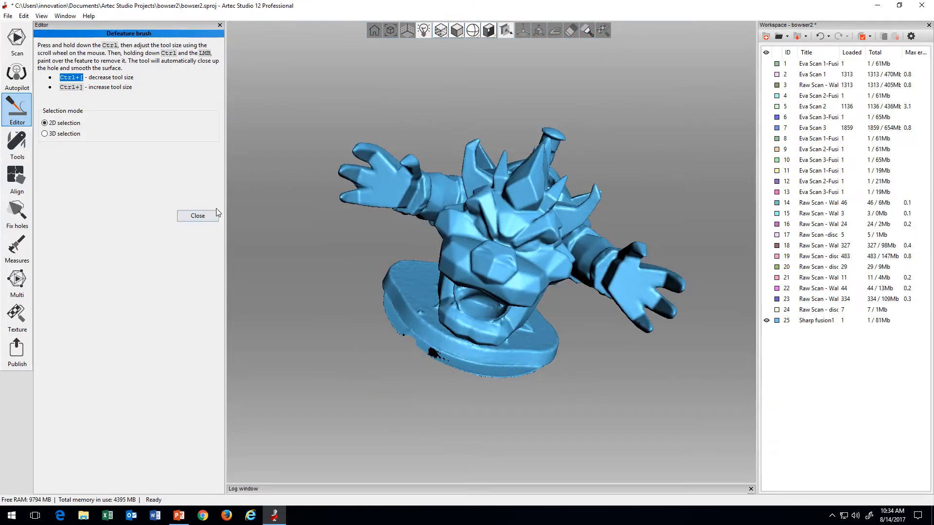
Step: Switch to the Smoothing brush and reduce its size to 8.301 mm over the head area beside the hair's rear tip
left_click(55, 106)
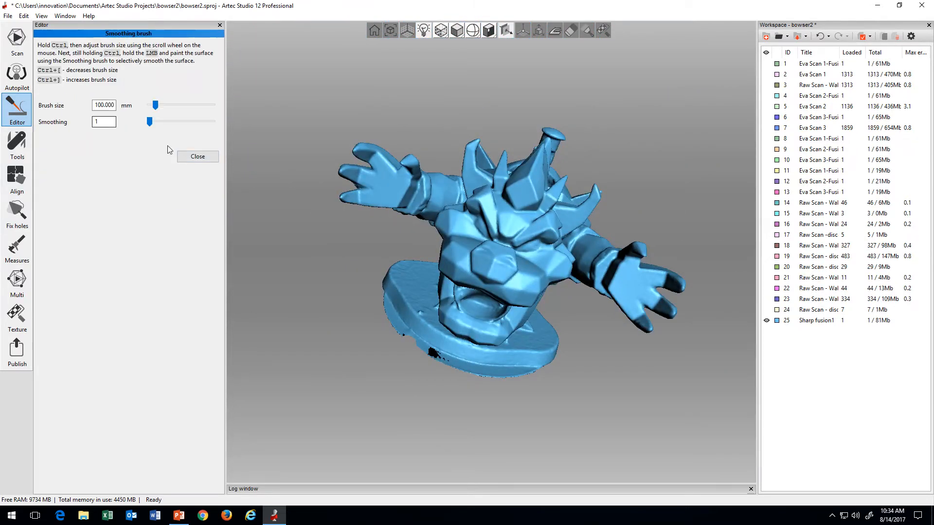
scroll(475, 230, "up", 8)
scroll(545, 287, "down", 8)
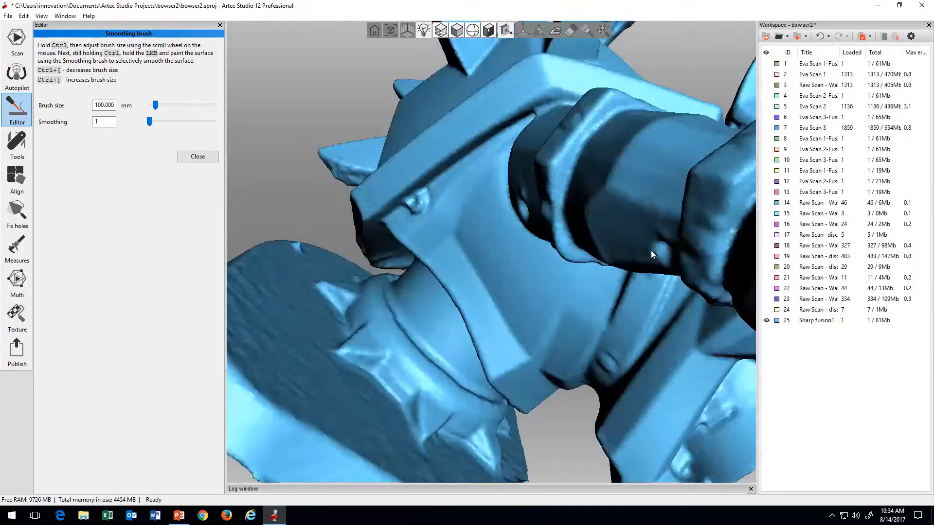
scroll(543, 320, "down", 3)
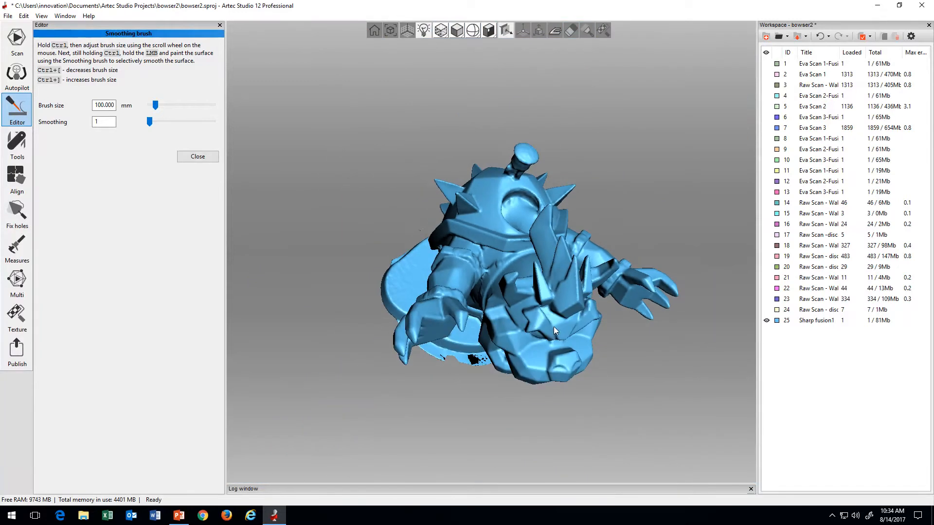
mouse_move(553, 326)
left_mouse_down()
mouse_move(568, 372)
mouse_move(595, 339)
mouse_move(554, 379)
left_mouse_up()
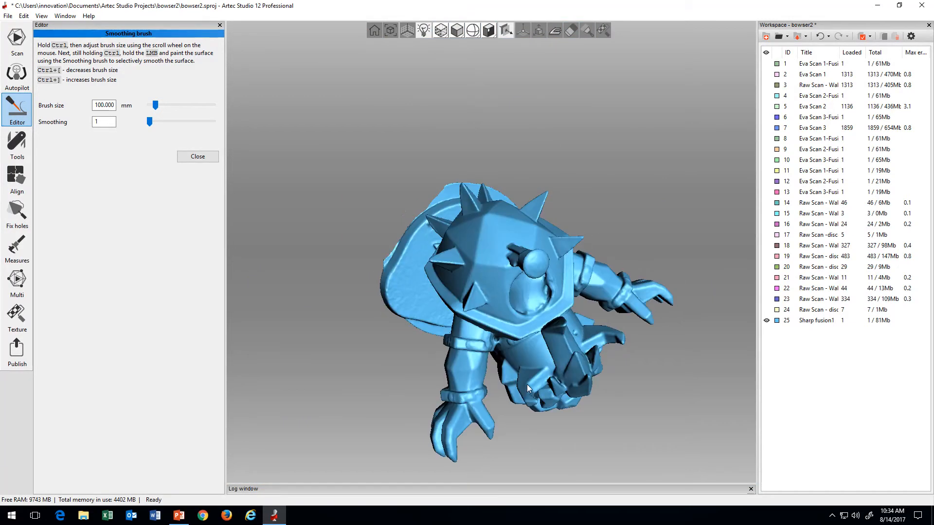
scroll(554, 357, "up", 8)
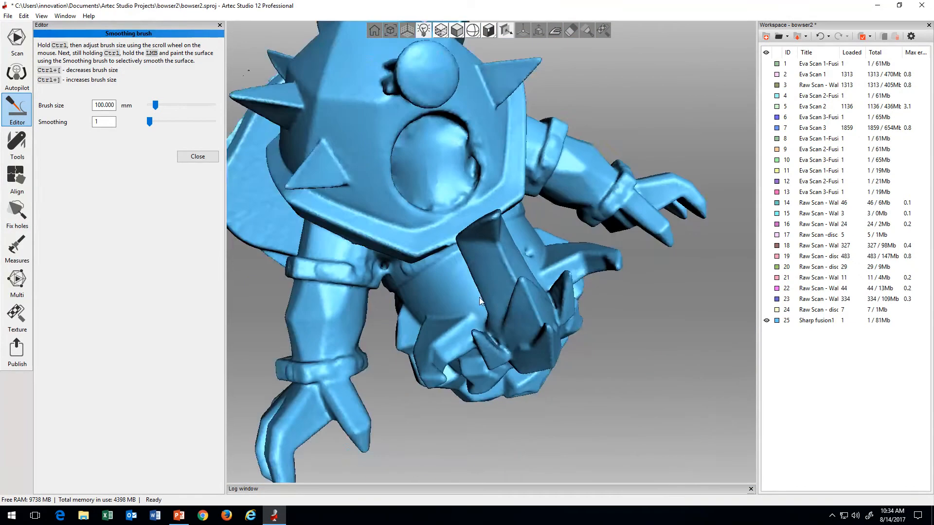
scroll(479, 297, "up", 2)
scroll(443, 263, "down", 1, "ctrl")
scroll(444, 271, "down", 15, "ctrl")
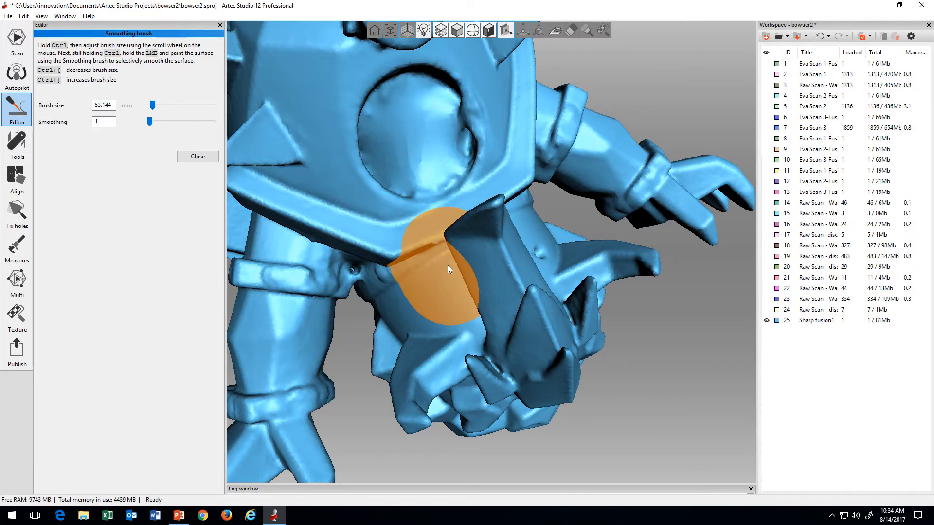
scroll(441, 270, "up", 2, "ctrl")
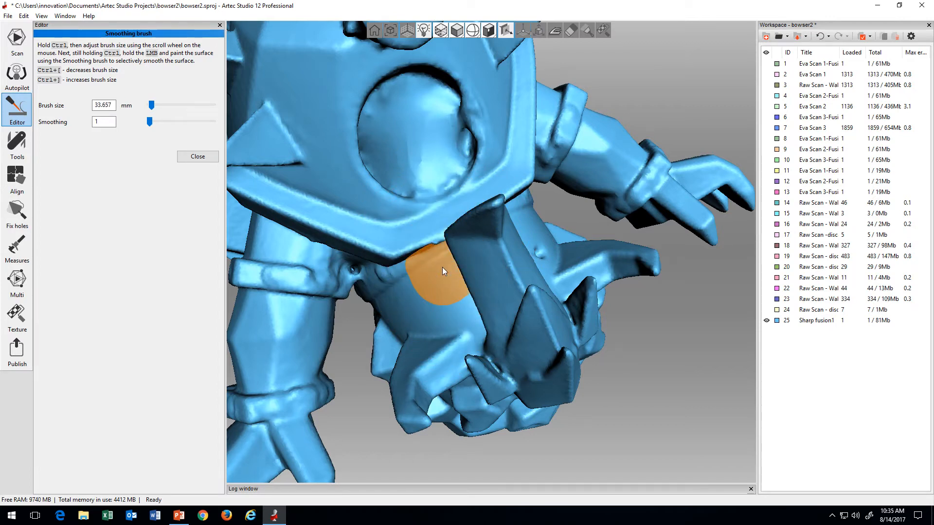
scroll(438, 263, "down", 7, "ctrl")
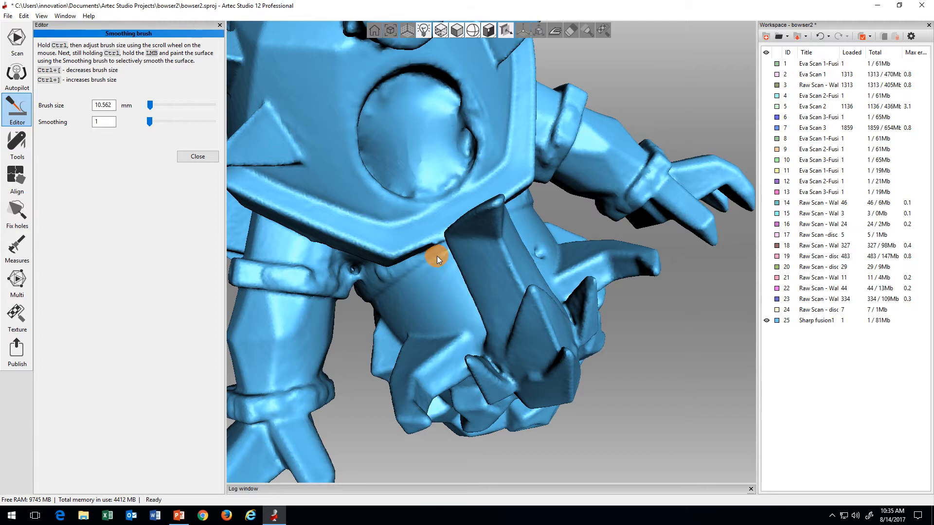
scroll(437, 242, "down", 5, "ctrl")
scroll(435, 244, "up", 3)
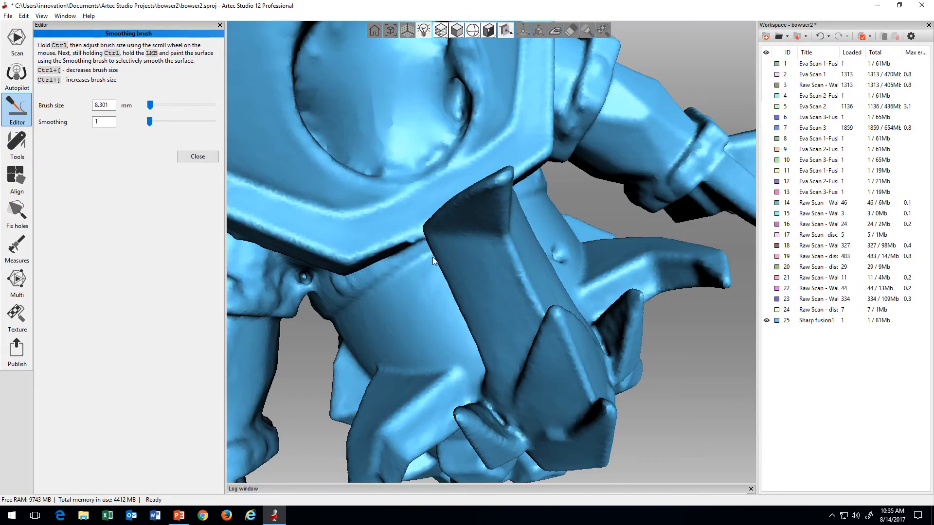
Step: Smooth the shell rim just under the hair's rear tip with a brush size of 3.538 mm
left_click_drag(433, 257, 494, 274)
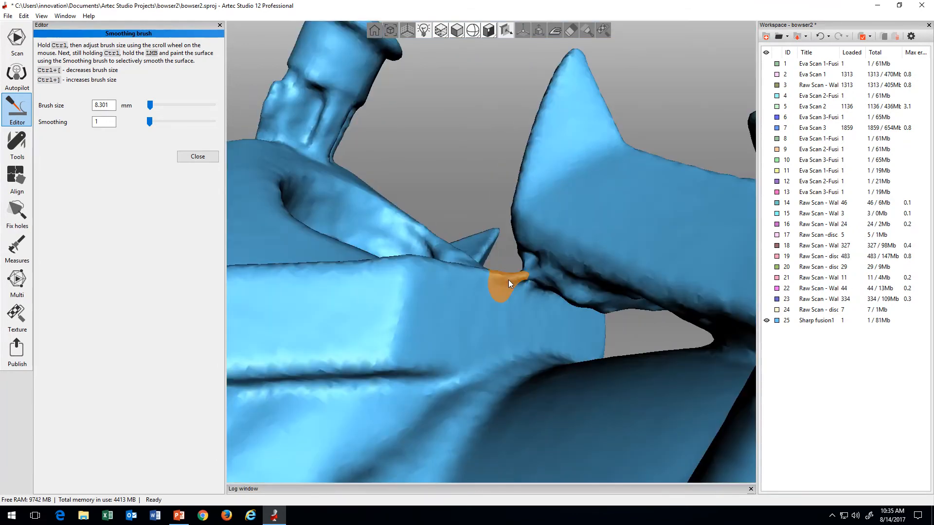
scroll(517, 278, "down", 5, "ctrl")
left_click_drag(518, 282, 513, 282, "ctrl")
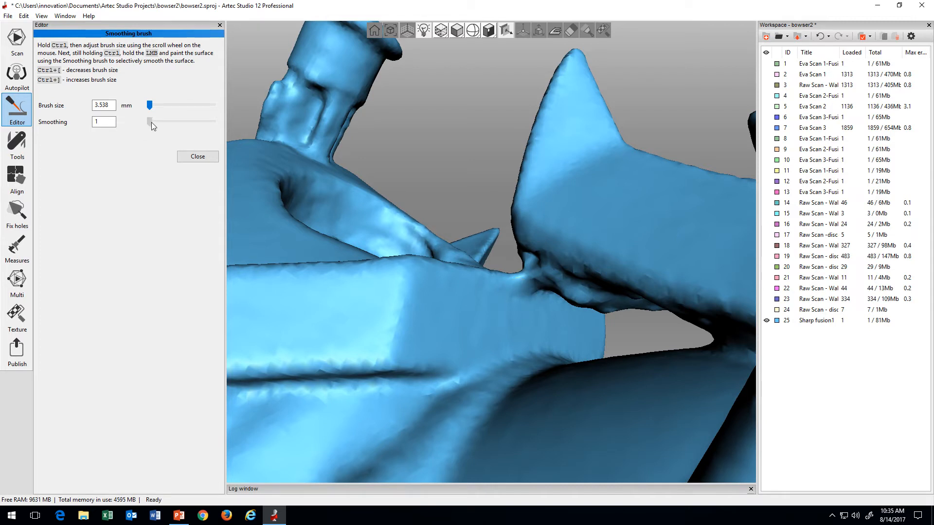
Step: Smooth the edge below the hair tip at smoothing 10 with a 6.081 mm brush, and set smoothing back to 1
left_click(213, 125)
scroll(519, 294, "up", 2, "ctrl")
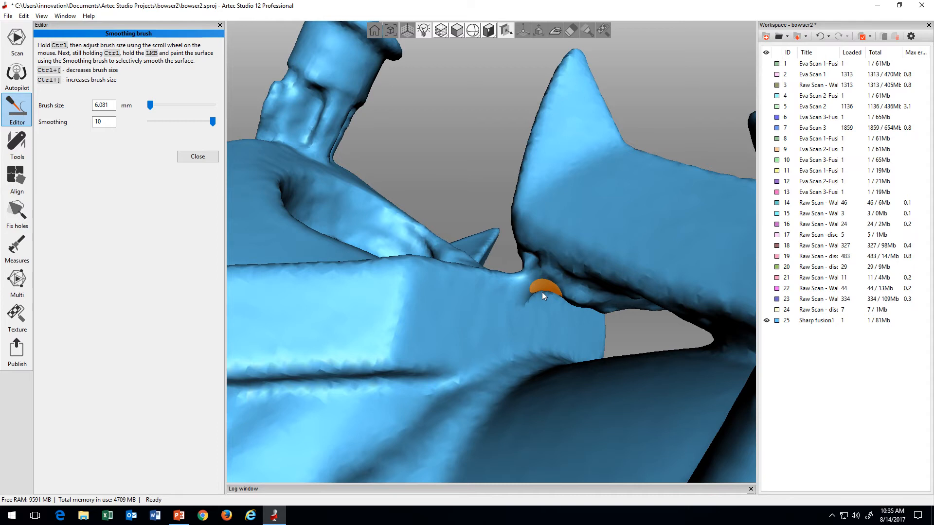
left_click_drag(540, 297, 548, 296, "ctrl")
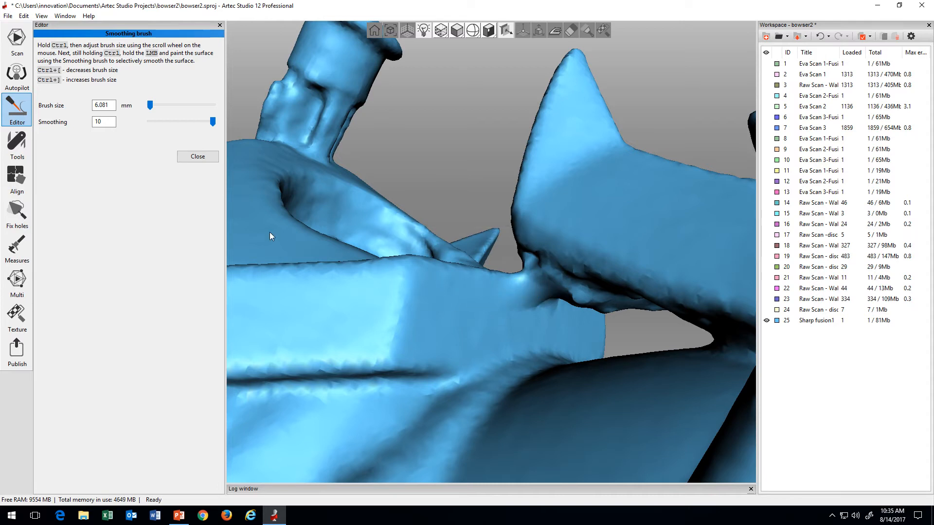
left_click_drag(212, 122, 150, 123)
Step: Try smoothing the back of the head between the hair and the shell rim, and undo the last two edits
left_click_drag(486, 273, 534, 404)
scroll(534, 401, "down", 5)
left_click_drag(520, 352, 514, 383)
scroll(514, 383, "up", 5)
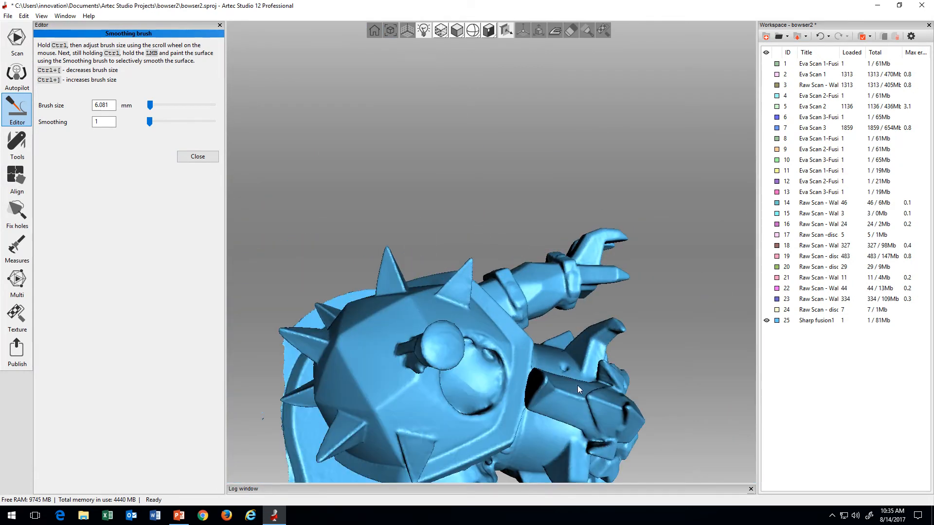
left_click_drag(548, 421, 373, 234)
scroll(395, 208, "up", 5)
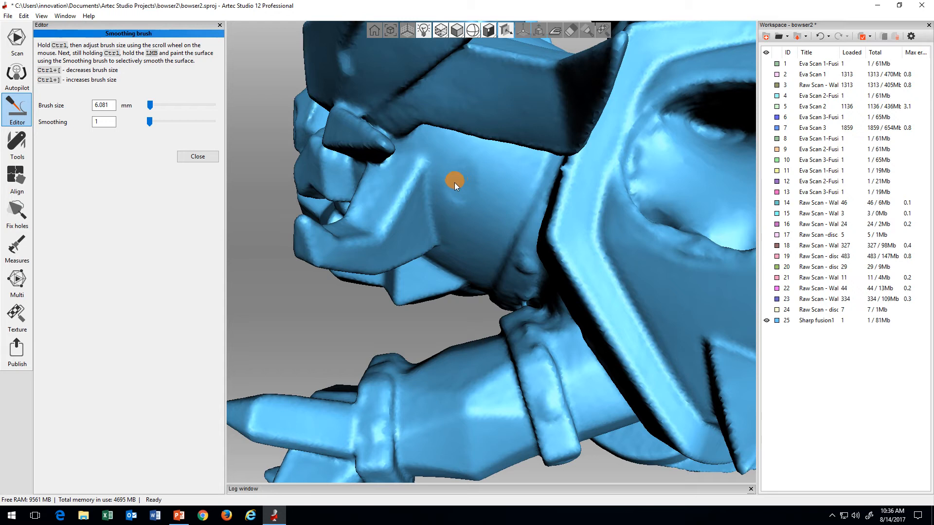
left_click_drag(458, 178, 453, 187, "ctrl")
scroll(460, 197, "down", 5)
left_click_drag(469, 237, 505, 304)
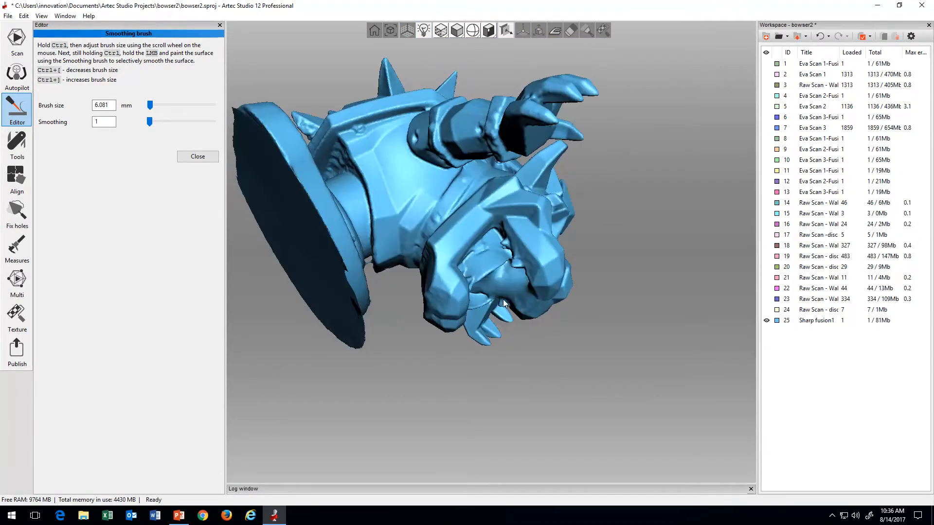
key("ctrl+z")
key("ctrl+z")
Step: Compare the inside of the mouth before and after smoothing by undoing and redoing the last edits
left_click_drag(522, 304, 373, 244)
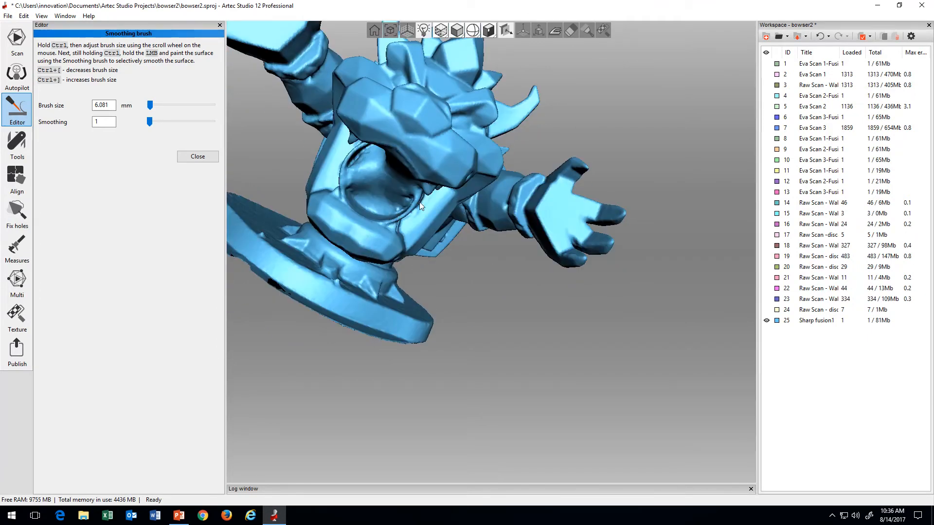
left_click_drag(357, 146, 418, 151)
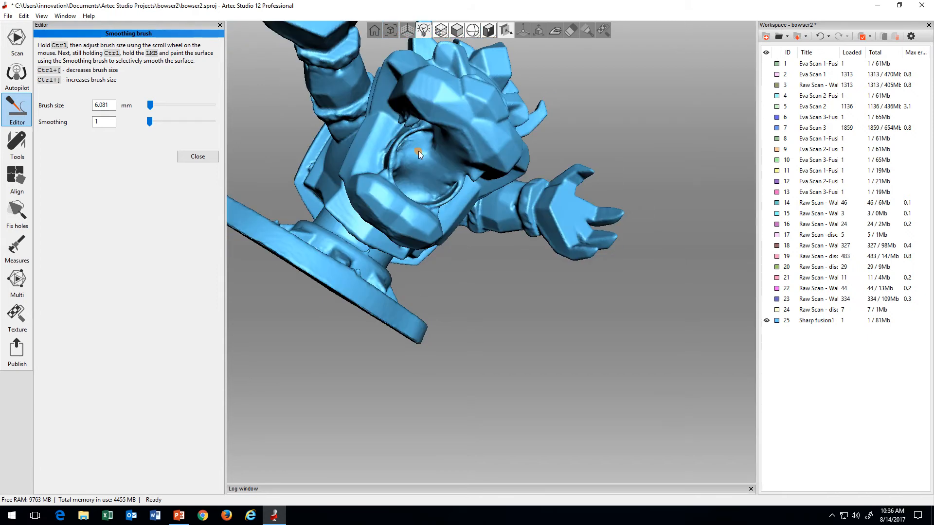
key("ctrl+z")
key("ctrl+y")
key("ctrl+z")
key("ctrl+z")
key("ctrl+z")
key("ctrl+y")
Step: Smooth the rough lower edge of the body just above the pedestal neck with a 4.009 mm brush at smoothing 1
left_click_drag(289, 141, 439, 185)
scroll(515, 240, "down", 3)
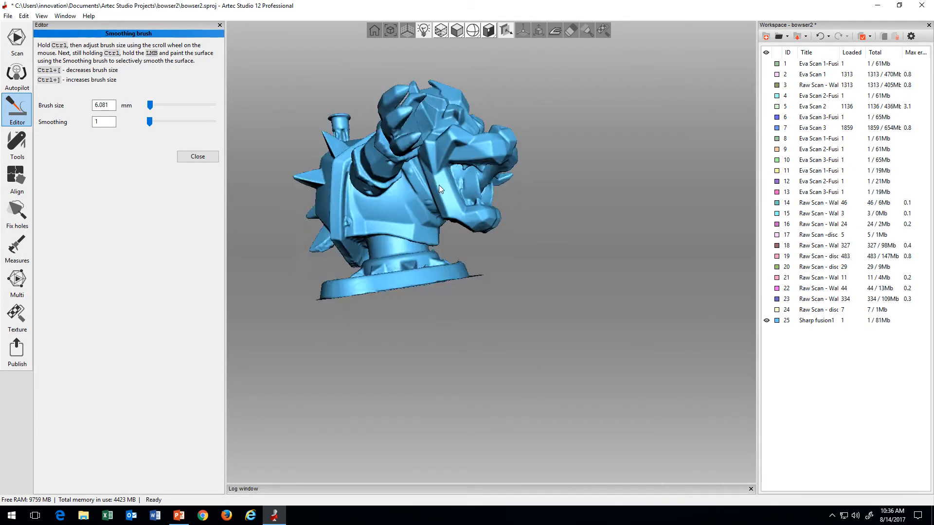
scroll(469, 191, "up", 3)
middle_click_drag(472, 193, 493, 261)
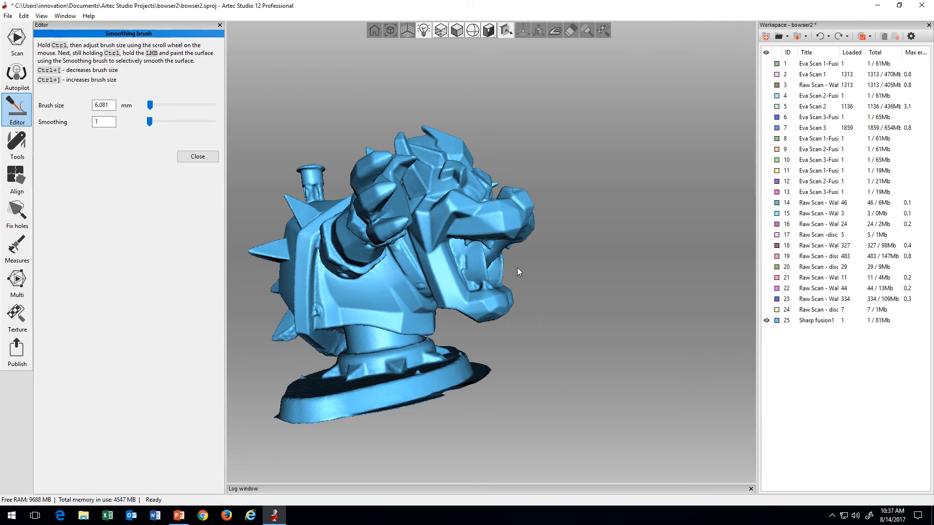
left_click_drag(498, 302, 397, 260)
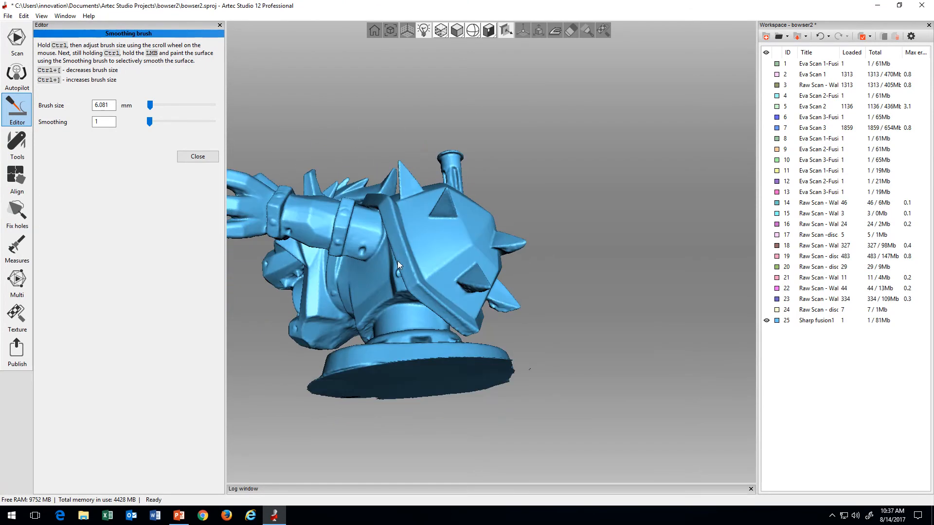
left_click_drag(371, 318, 366, 321)
scroll(332, 341, "up", 4)
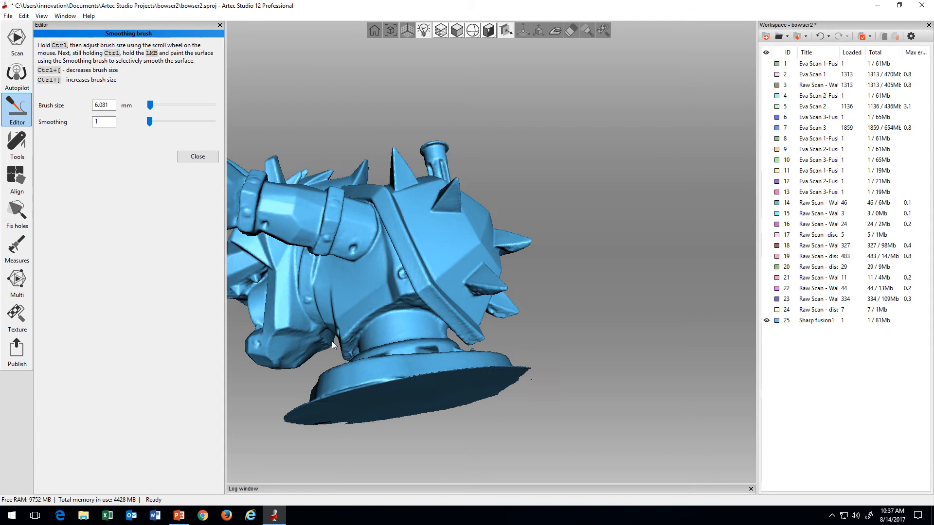
middle_click_drag(313, 351, 446, 300)
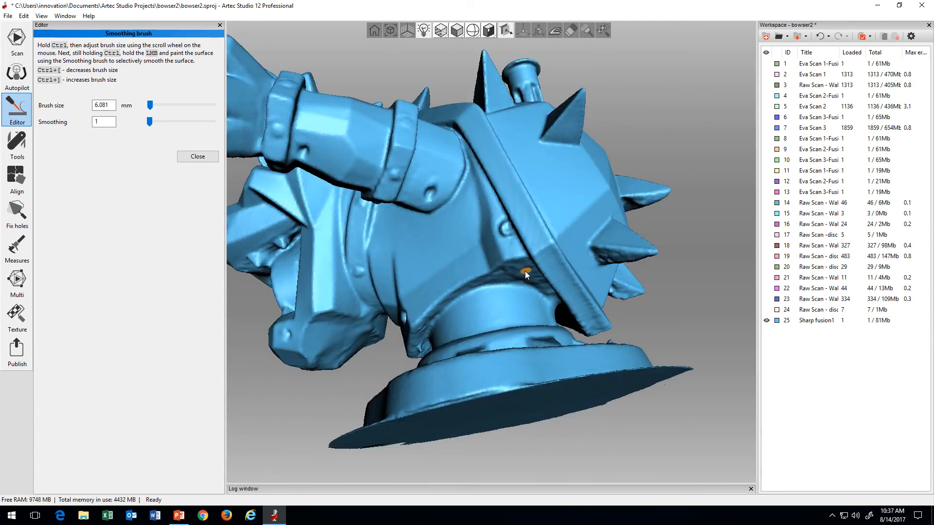
scroll(519, 272, "up", 4, "ctrl")
scroll(513, 268, "up", 6)
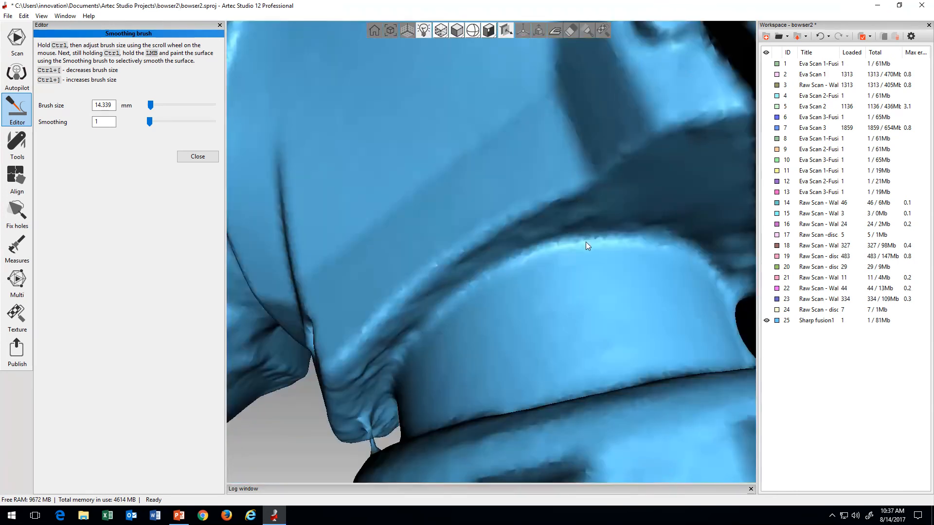
scroll(528, 220, "down", 5, "ctrl")
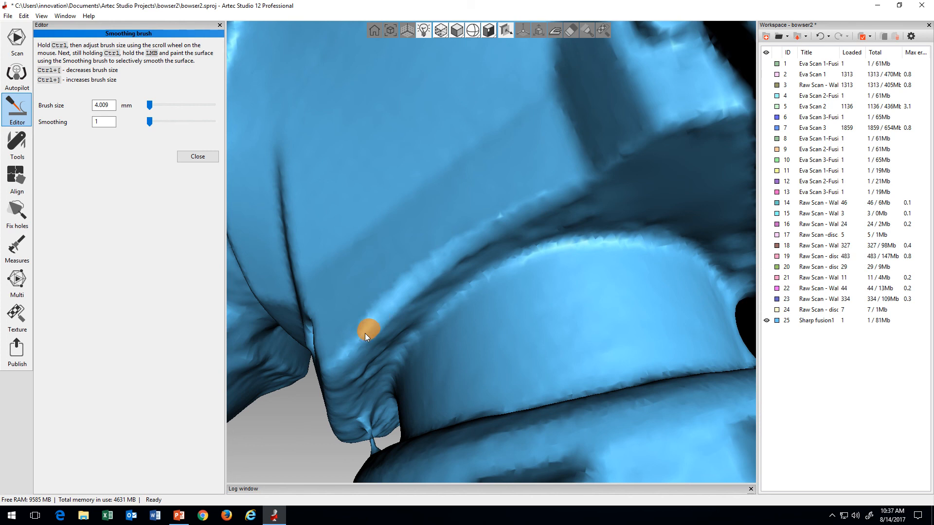
Step: Check the whole model from the side and the back, and close the Smoothing brush
scroll(459, 345, "down", 5)
mouse_move(459, 345)
left_mouse_down()
mouse_move(459, 313)
mouse_move(544, 301)
mouse_move(591, 278)
mouse_move(559, 319)
mouse_move(502, 309)
mouse_move(551, 288)
left_mouse_up()
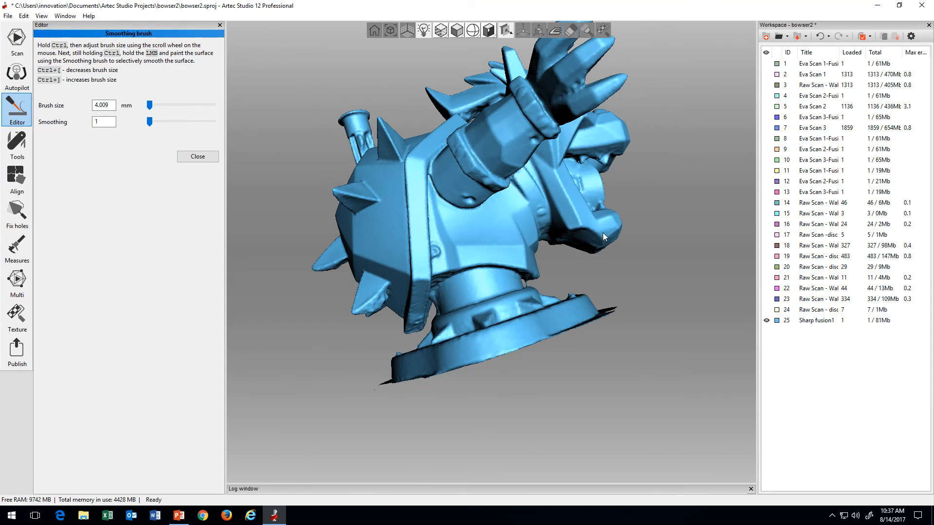
left_click_drag(450, 235, 556, 257)
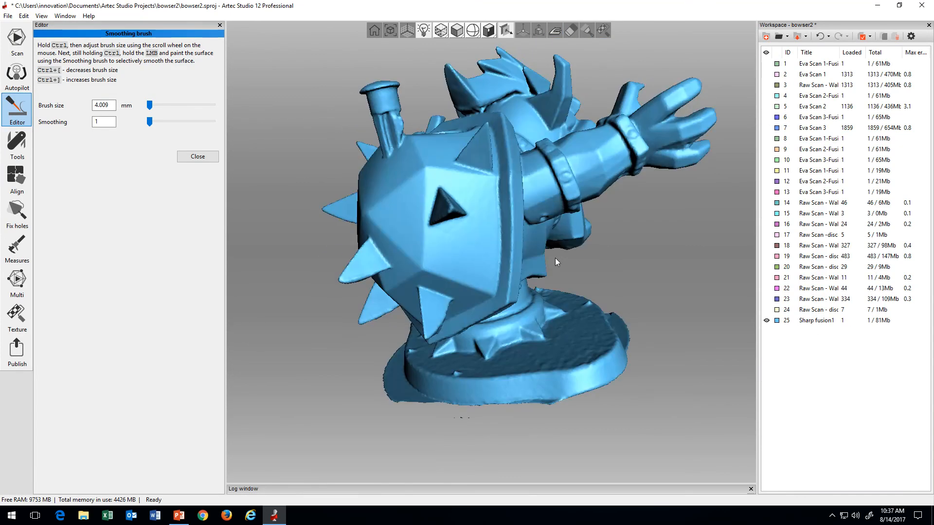
left_click(200, 157)
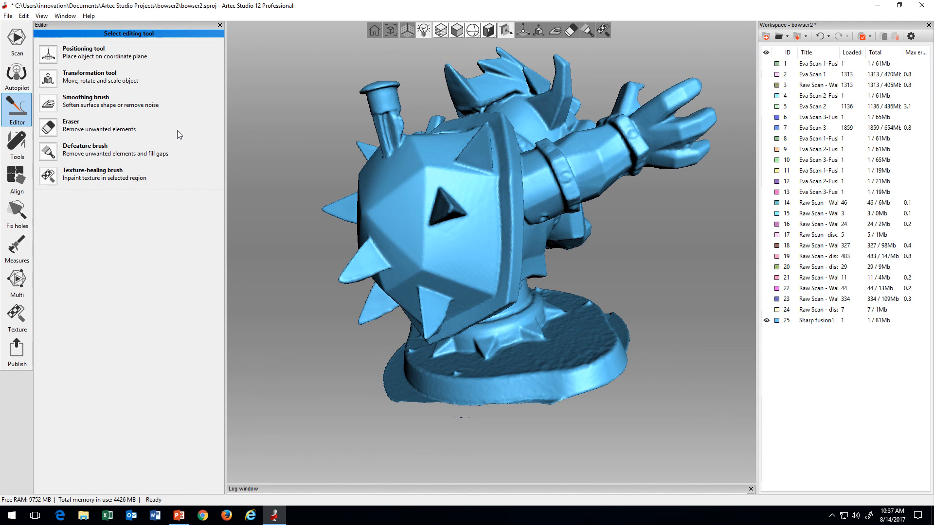